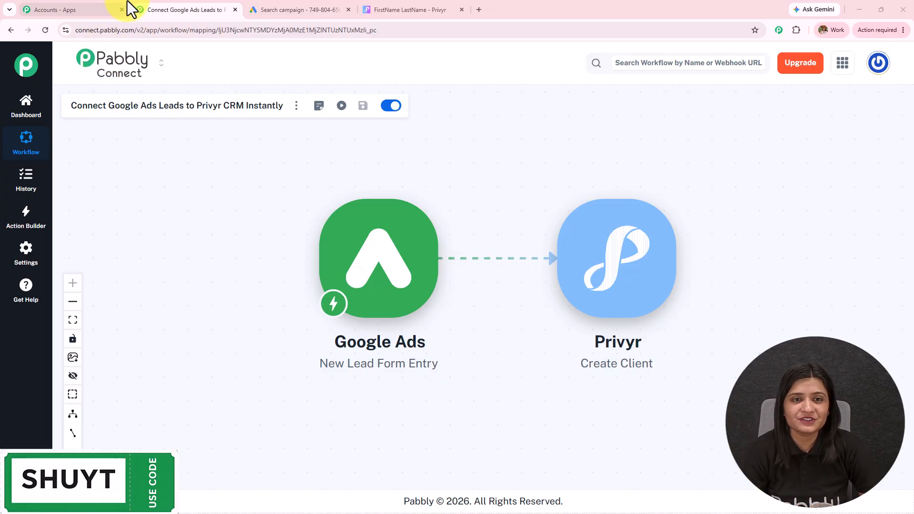
# Show the Google Ads lead form's test data sent confirmation message.
pyautogui.click(267, 9)
pyautogui.scroll(-3, 362, 279)
pyautogui.scroll(2, 476, 269)
pyautogui.click(518, 267)
pyautogui.moveTo(254, 188); pyautogui.dragTo(399, 214)
# Show the Privyr test client's note text, then return to the Pabbly Connect workflow.
pyautogui.click(385, 10)
pyautogui.moveTo(452, 302); pyautogui.dragTo(309, 190)
pyautogui.click(516, 230)
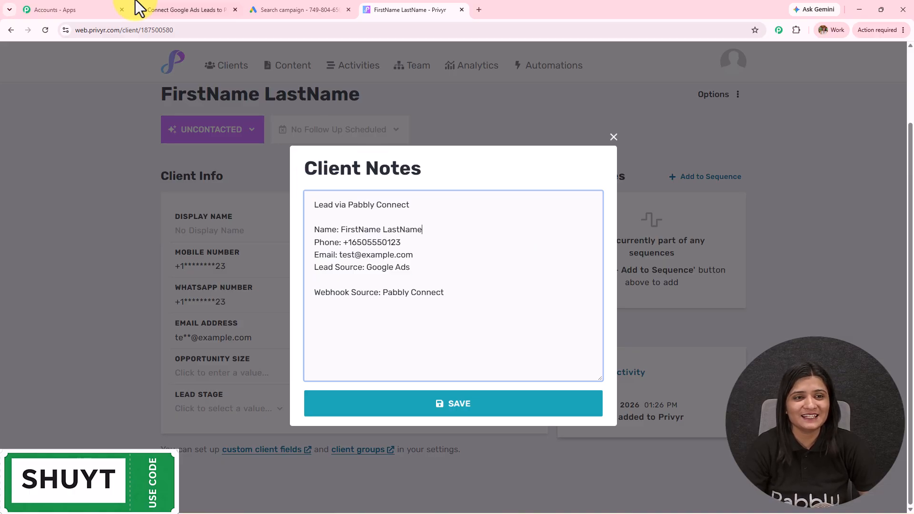
pyautogui.click(176, 8)
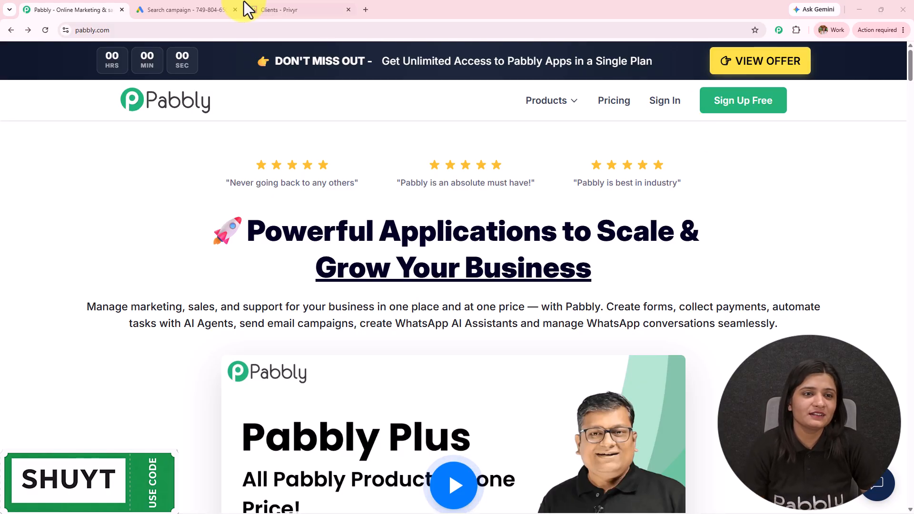
pyautogui.click(179, 2)
pyautogui.scroll(-6, 304, 255)
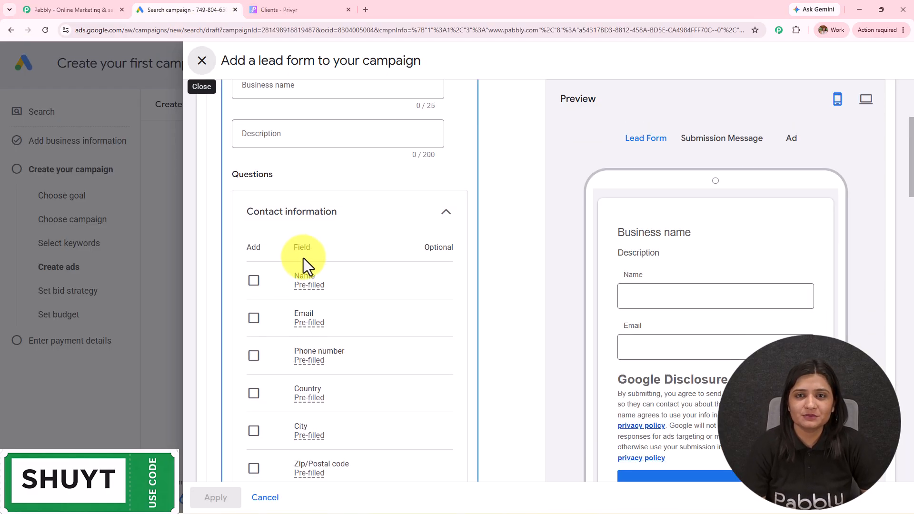
pyautogui.click(267, 3)
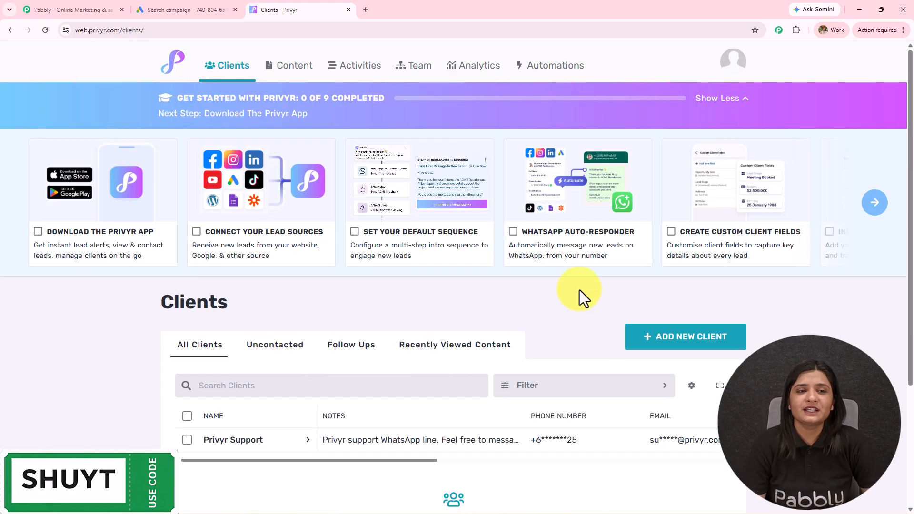
pyautogui.click(166, 2)
pyautogui.click(93, 15)
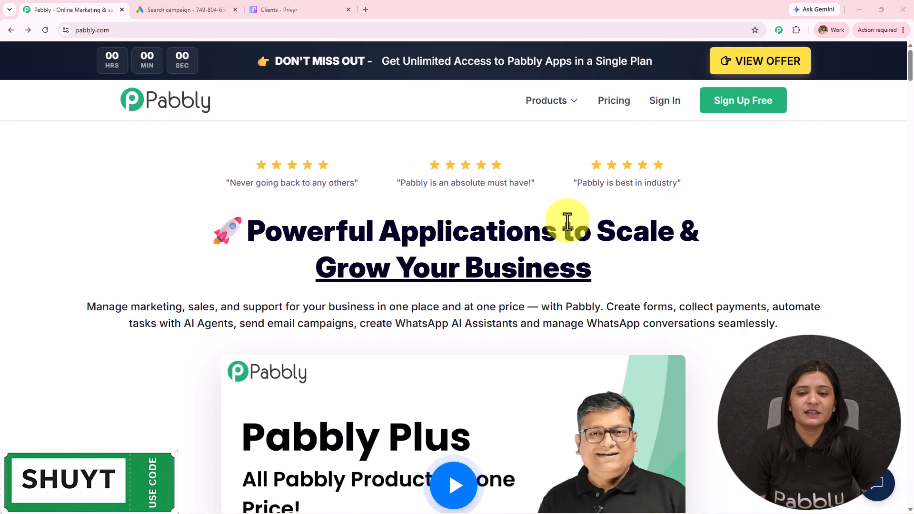
# Sign in to the Pabbly account from pabbly.com to reach All Pabbly Apps.
pyautogui.click(115, 30)
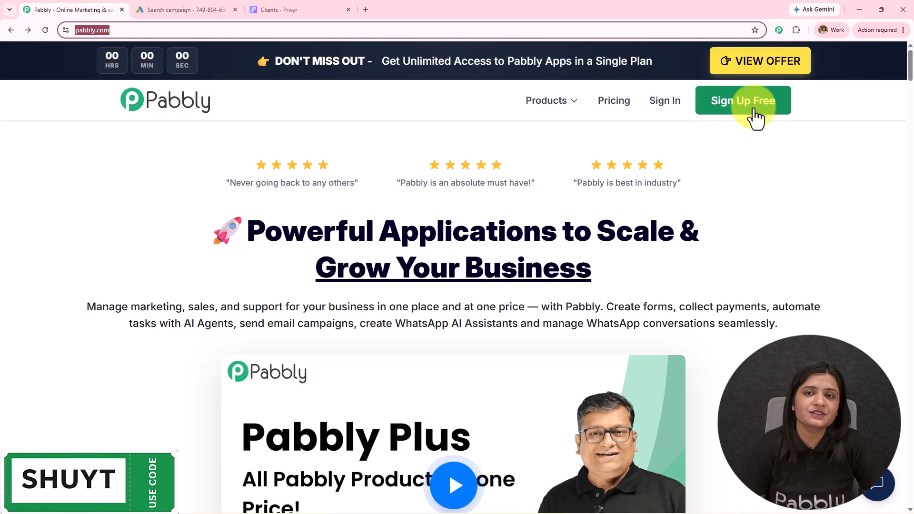
pyautogui.click(661, 105)
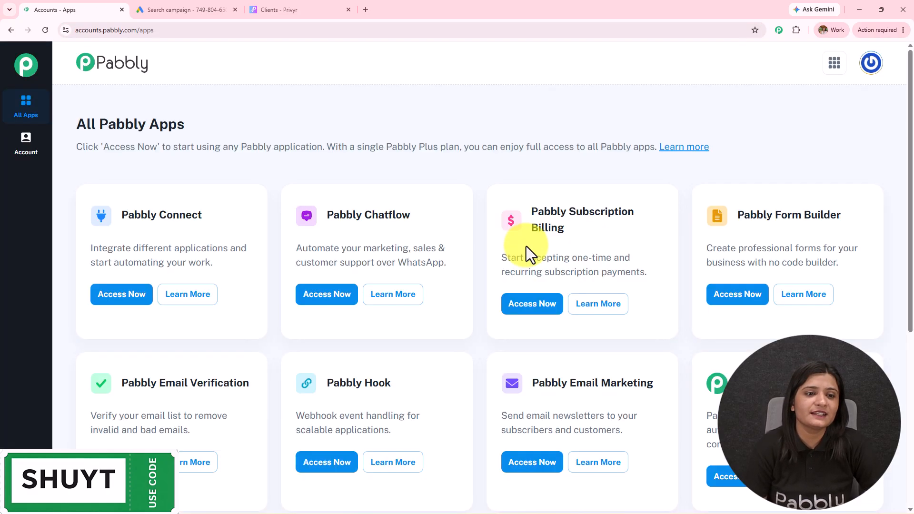
# Launch Pabbly Connect from All Pabbly Apps and start a workflow from scratch.
pyautogui.moveTo(76, 133); pyautogui.dragTo(186, 125)
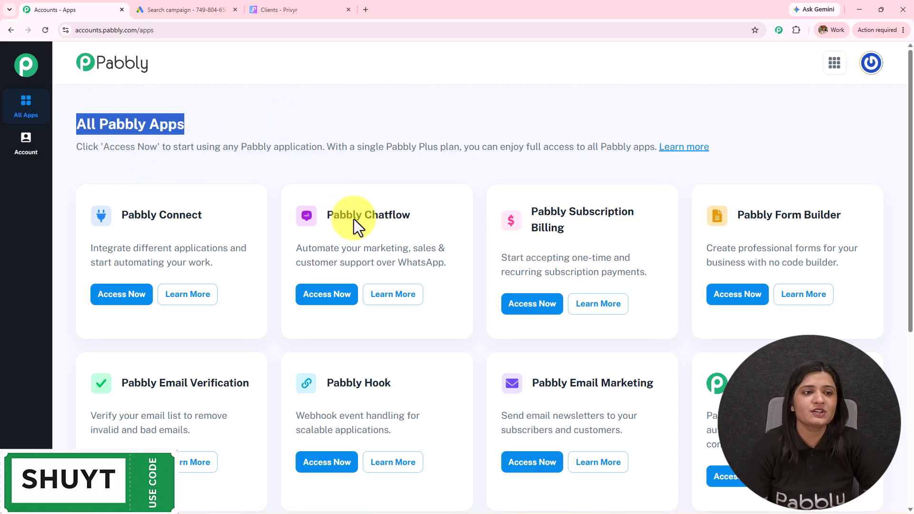
pyautogui.moveTo(106, 212); pyautogui.dragTo(332, 210)
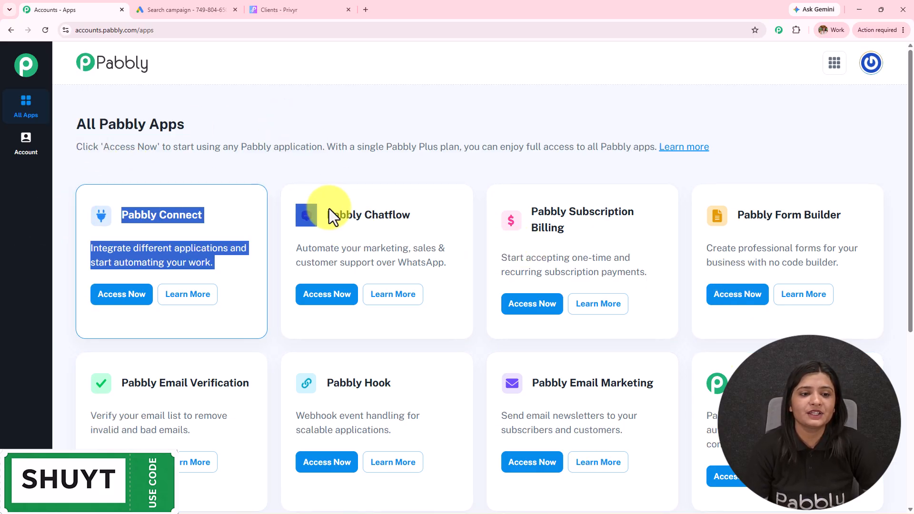
pyautogui.click(128, 298)
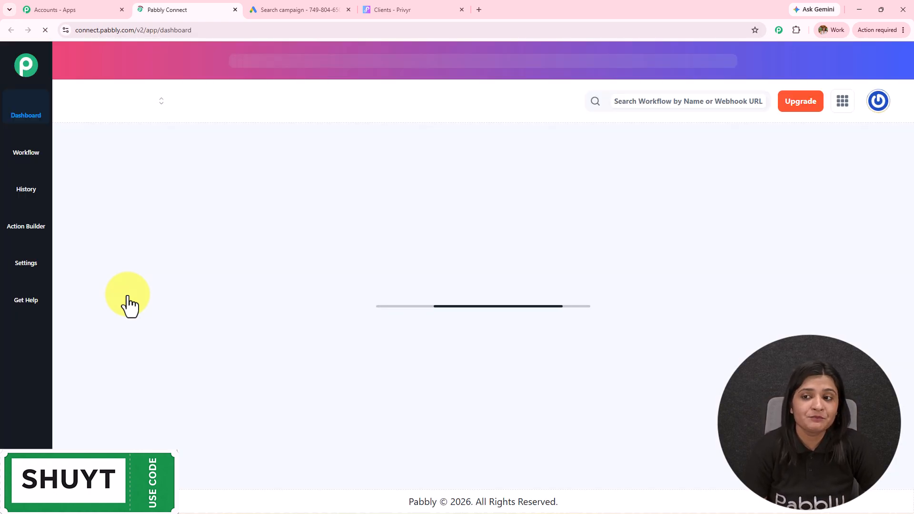
pyautogui.scroll(-4, 538, 442)
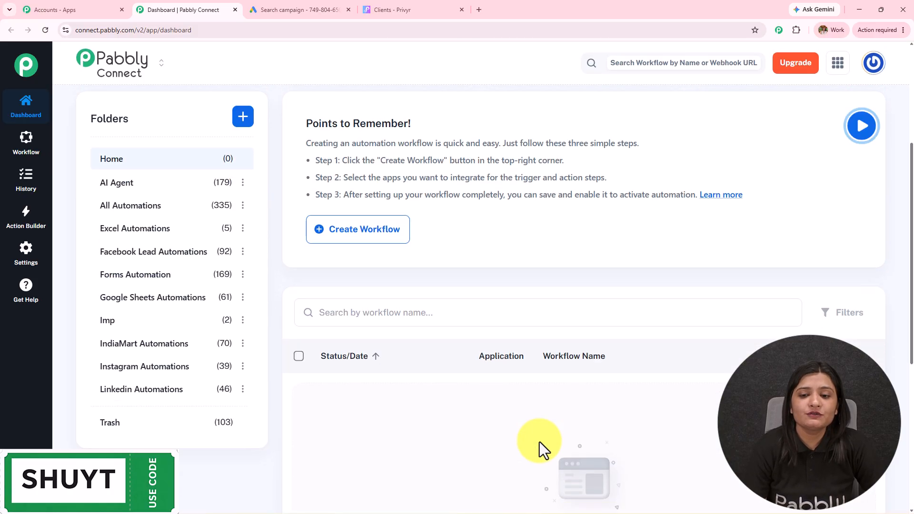
pyautogui.scroll(7, 210, 408)
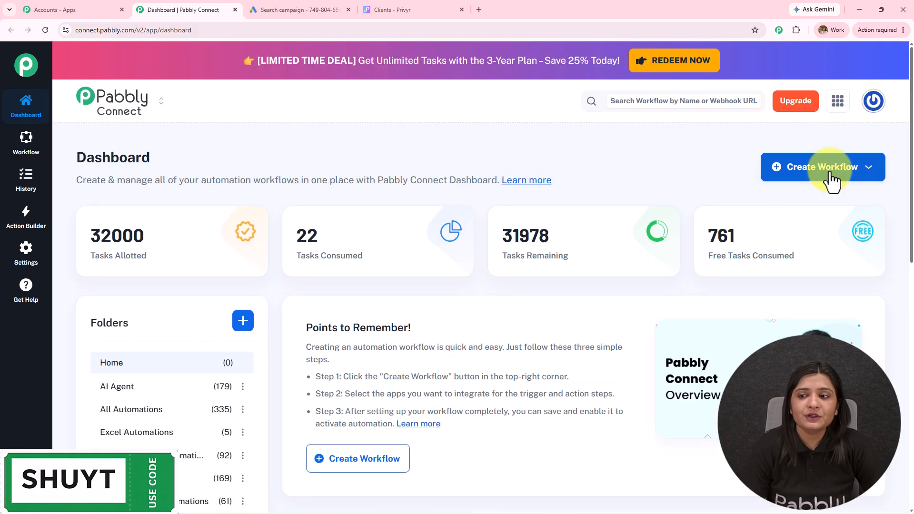
pyautogui.click(830, 174)
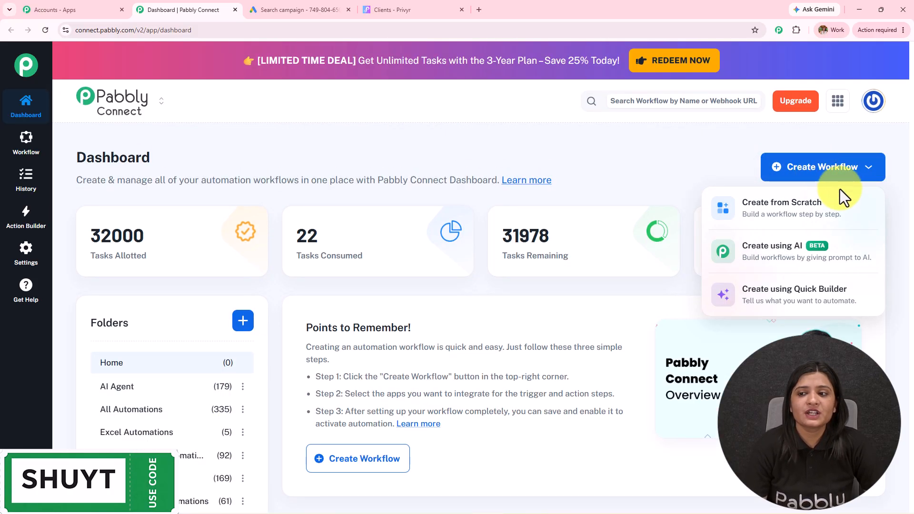
pyautogui.click(761, 209)
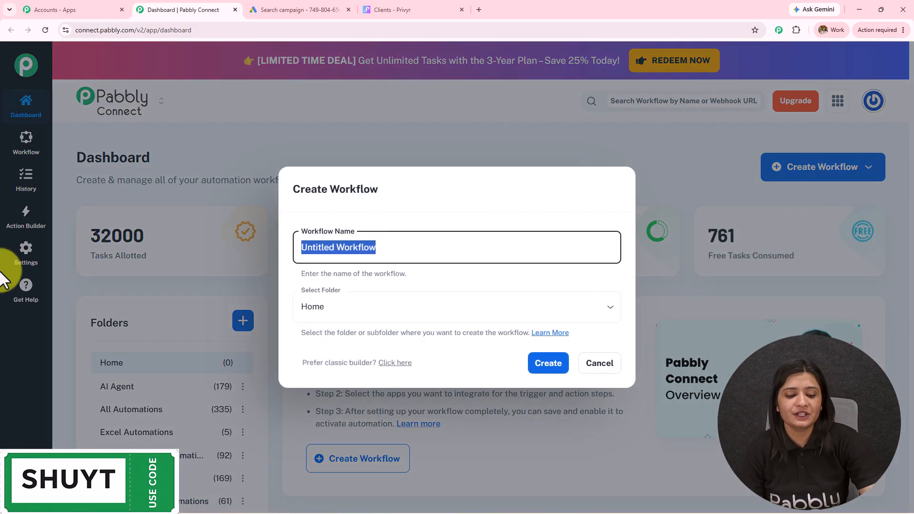
# Name the workflow 'Connect Google Ads Leads to Privyr CRM Instantly', file it in All Automations, and create it.
pyautogui.write('Connect Google Ads Leads to Privyr CRM Instantly')
pyautogui.moveTo(511, 249); pyautogui.dragTo(5, 259)
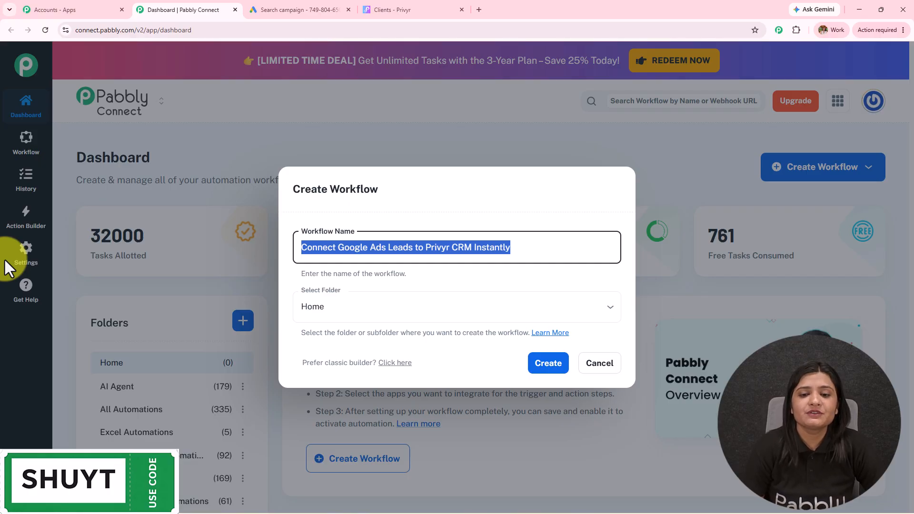
pyautogui.click(397, 294)
pyautogui.scroll(-5, 385, 271)
pyautogui.scroll(5, 388, 271)
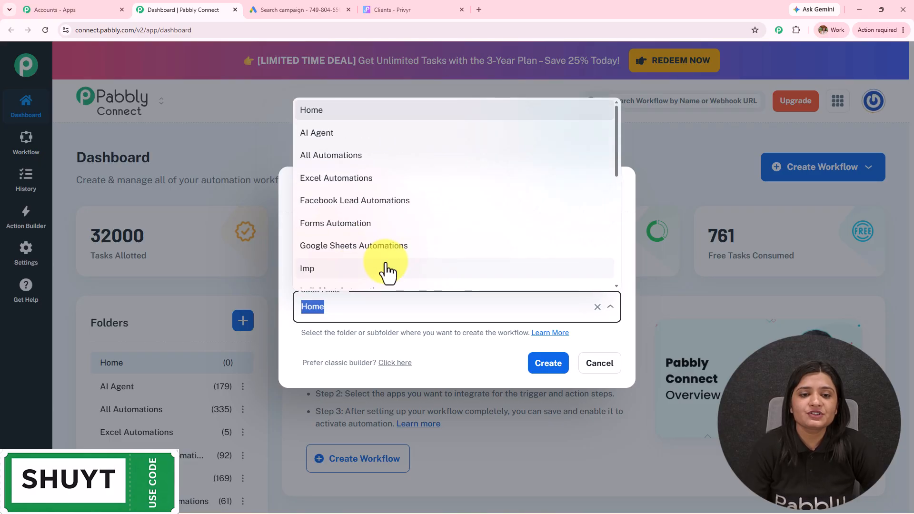
pyautogui.click(358, 155)
pyautogui.click(551, 367)
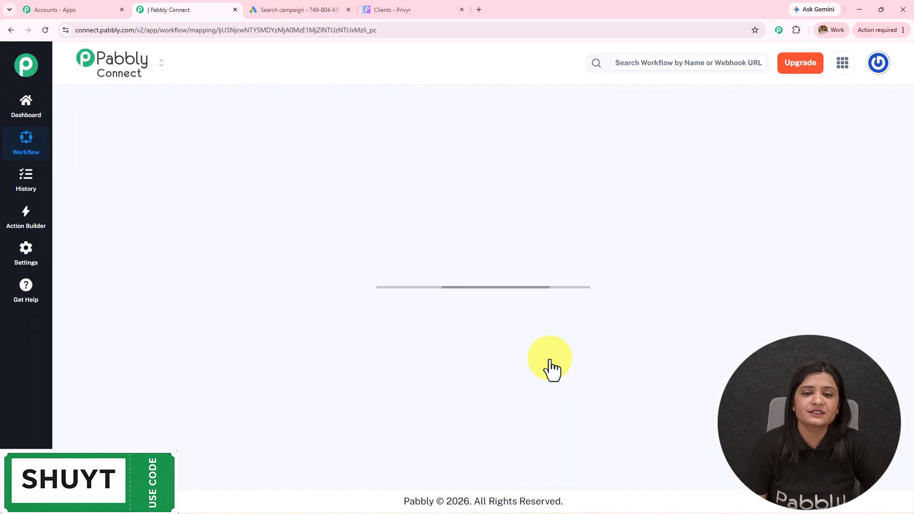
# Review the Google Ads lead form and Privyr client list, then start the workflow's trigger setup.
pyautogui.moveTo(631, 276); pyautogui.dragTo(434, 271)
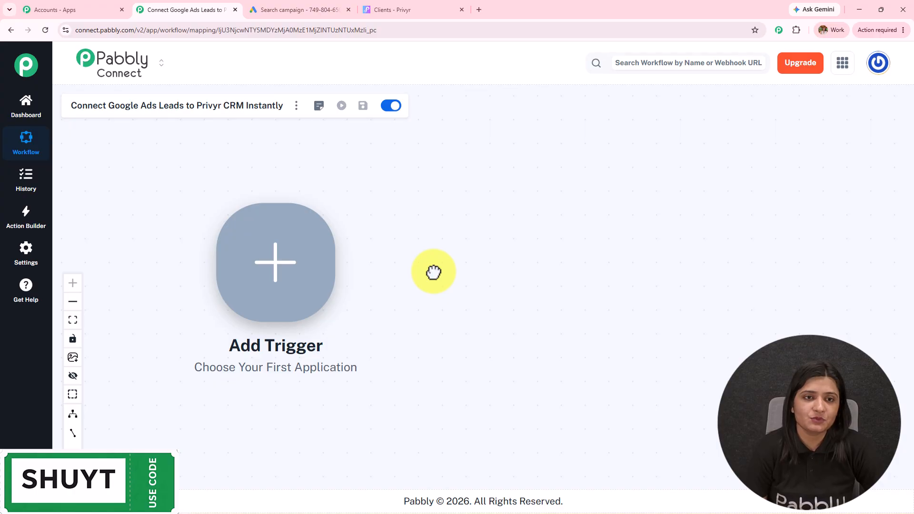
pyautogui.click(309, 9)
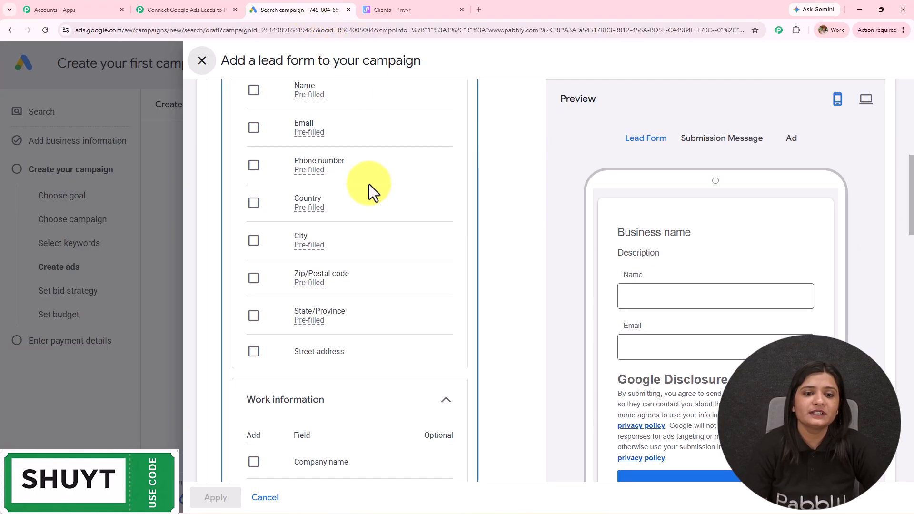
pyautogui.scroll(4, 343, 273)
pyautogui.scroll(3, 343, 273)
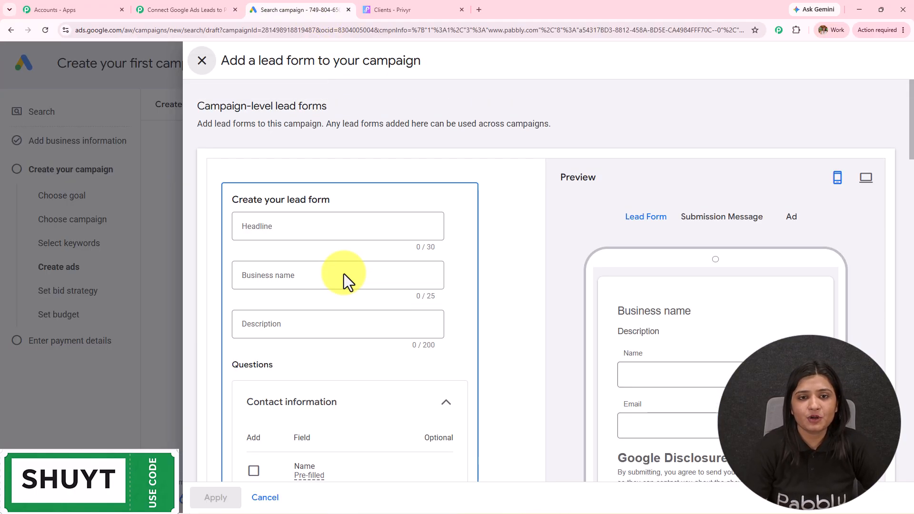
pyautogui.click(395, 10)
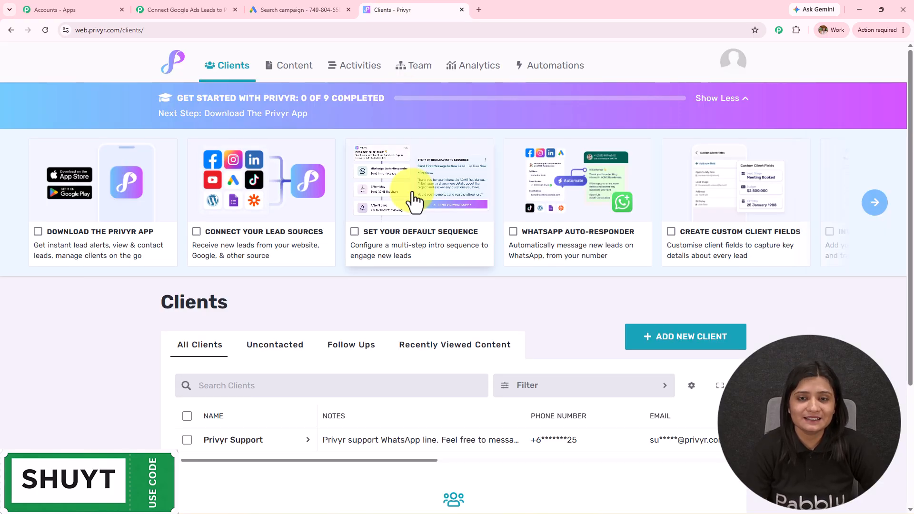
pyautogui.click(336, 8)
pyautogui.click(169, 9)
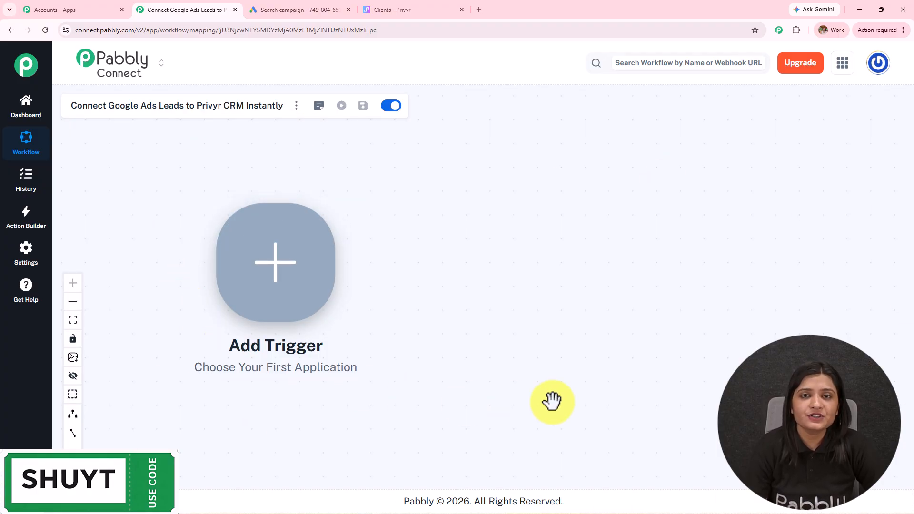
pyautogui.click(261, 300)
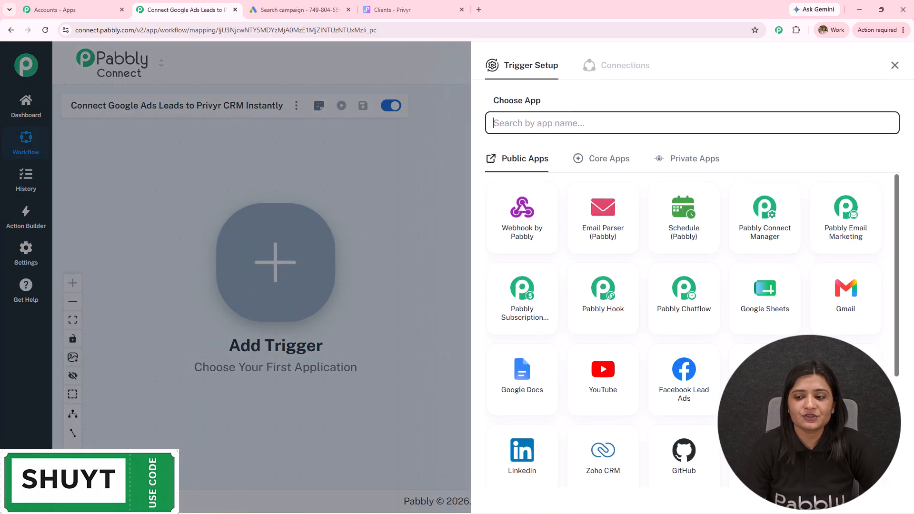
# Set the trigger to Google Ads 'New Lead Form Entry' and connect it to reveal the webhook URL.
pyautogui.click(845, 374)
pyautogui.click(517, 172)
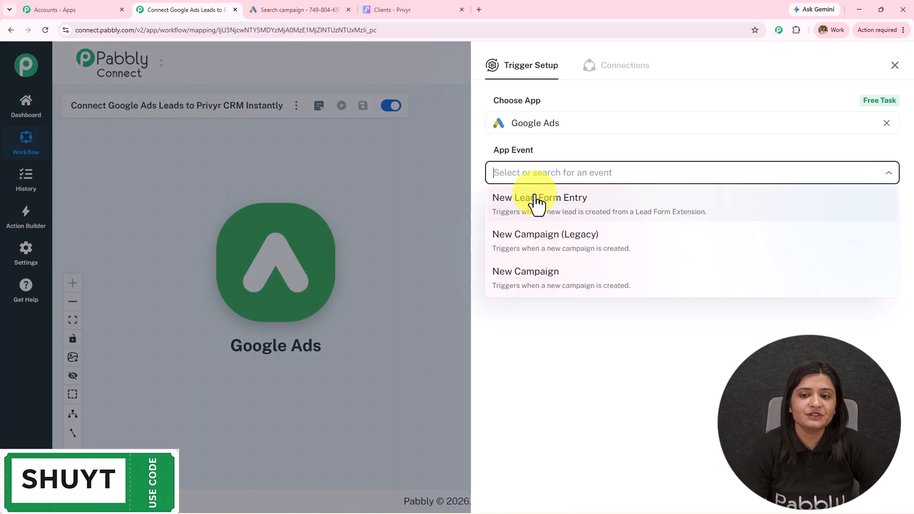
pyautogui.click(534, 200)
pyautogui.click(534, 212)
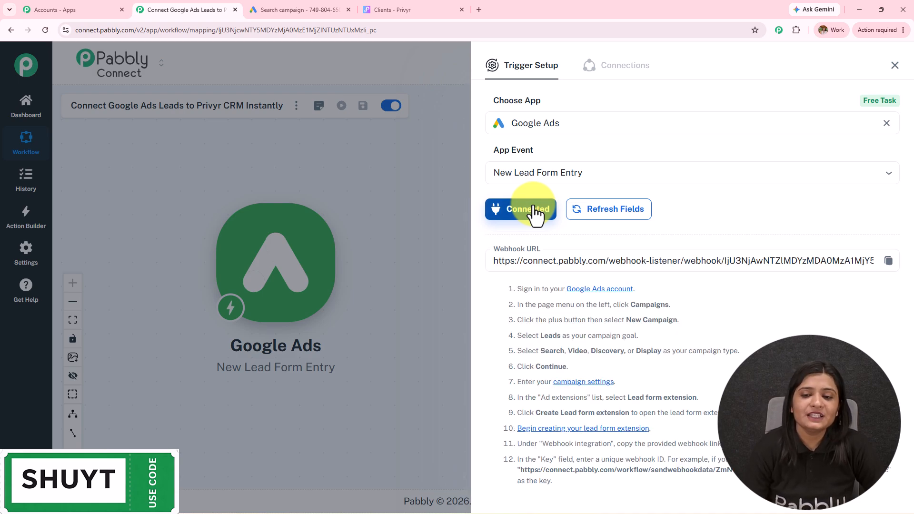
pyautogui.scroll(-3, 534, 213)
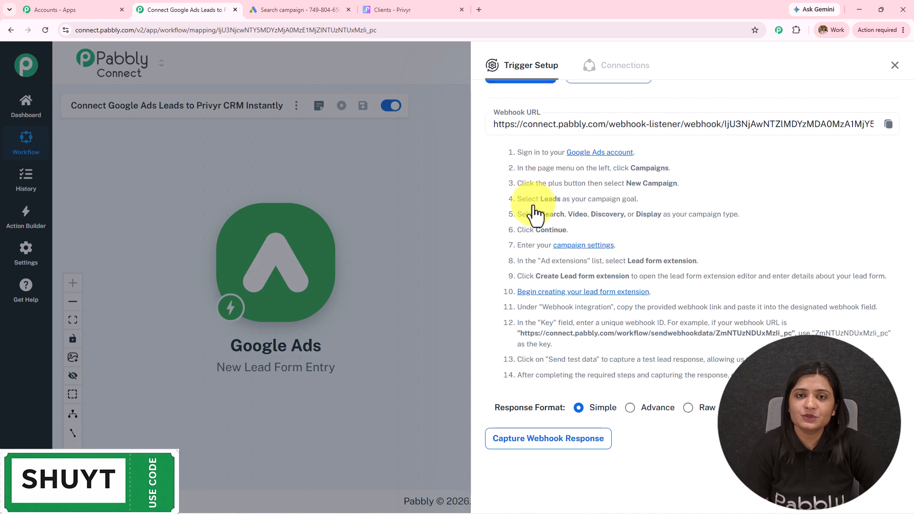
pyautogui.moveTo(516, 155); pyautogui.dragTo(694, 361)
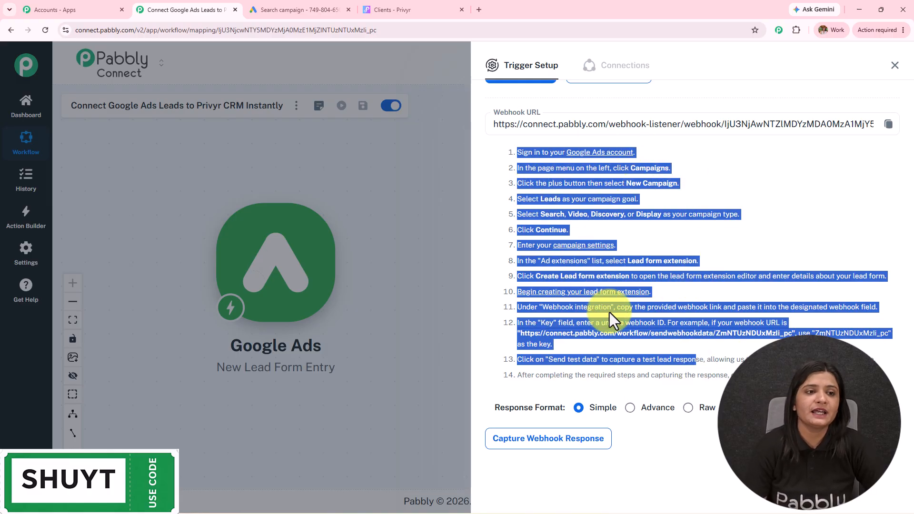
# Add separate first and last name, email, phone number and company name questions to the lead form.
pyautogui.click(296, 2)
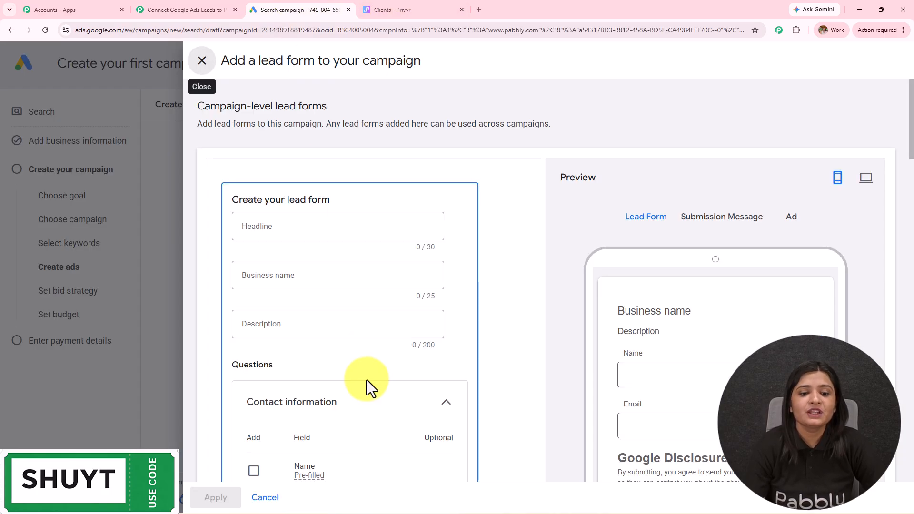
pyautogui.scroll(-4, 367, 381)
pyautogui.click(255, 282)
pyautogui.click(282, 312)
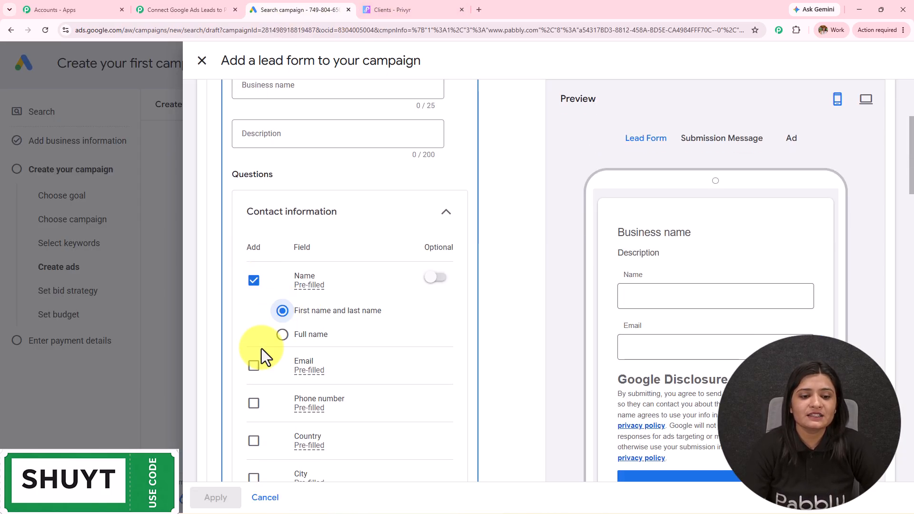
pyautogui.click(254, 403)
pyautogui.click(252, 368)
pyautogui.scroll(-7, 259, 352)
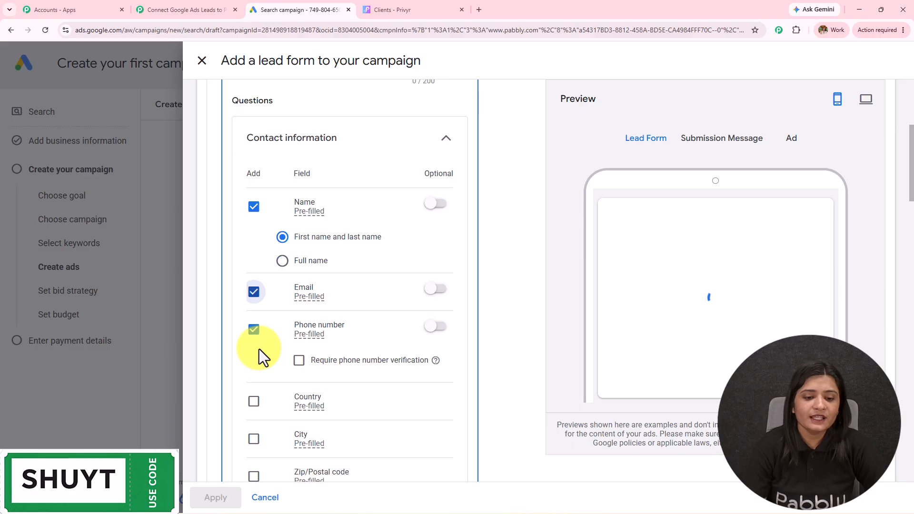
pyautogui.click(254, 402)
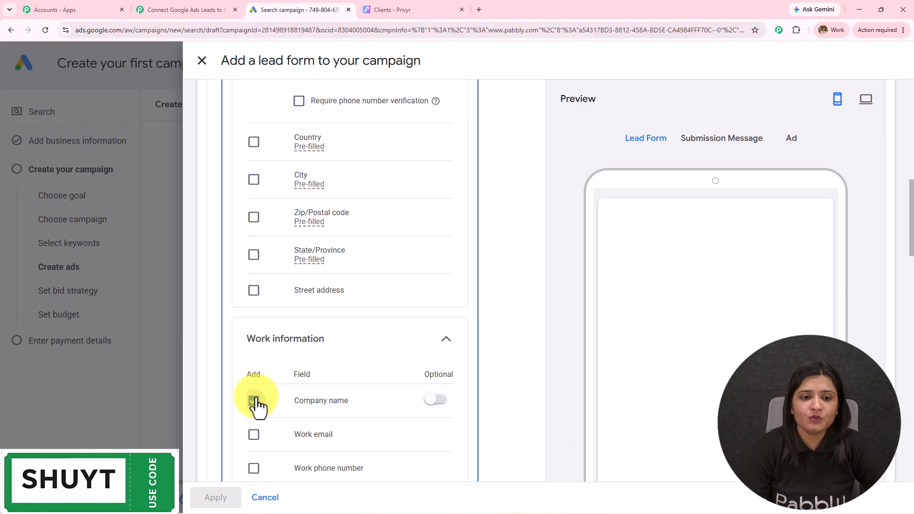
pyautogui.scroll(-3, 353, 360)
pyautogui.scroll(-6, 353, 360)
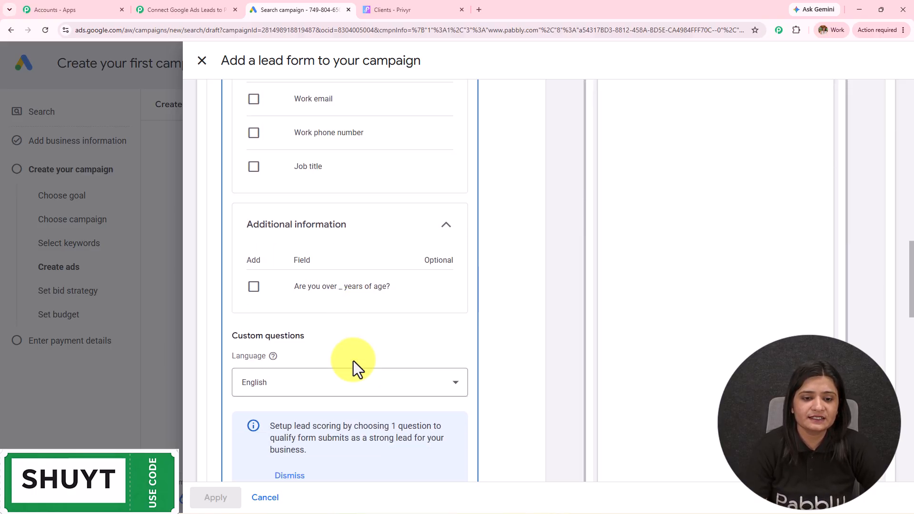
pyautogui.scroll(-3, 303, 347)
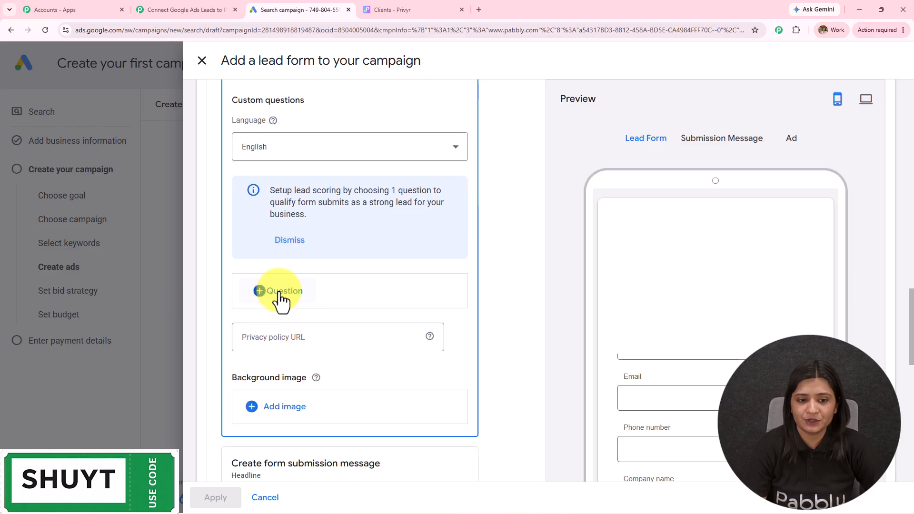
pyautogui.scroll(-11, 285, 320)
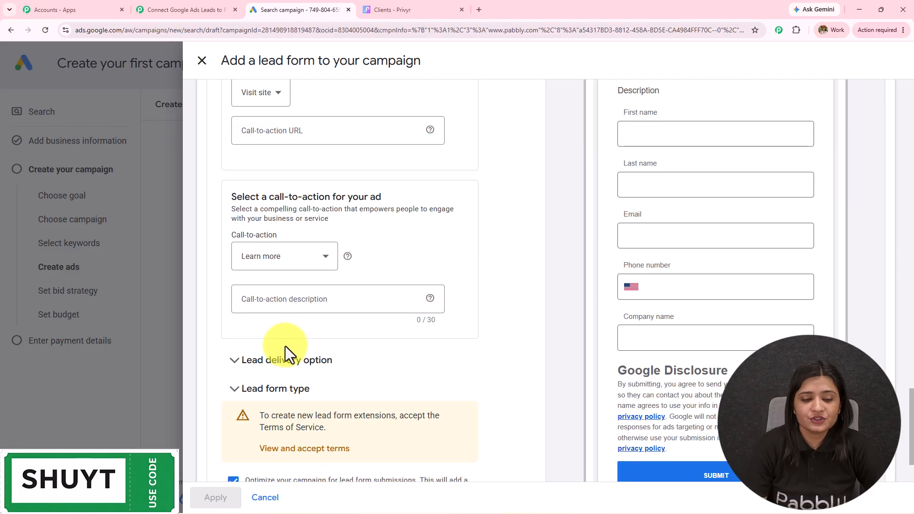
pyautogui.click(292, 359)
pyautogui.scroll(-3, 302, 284)
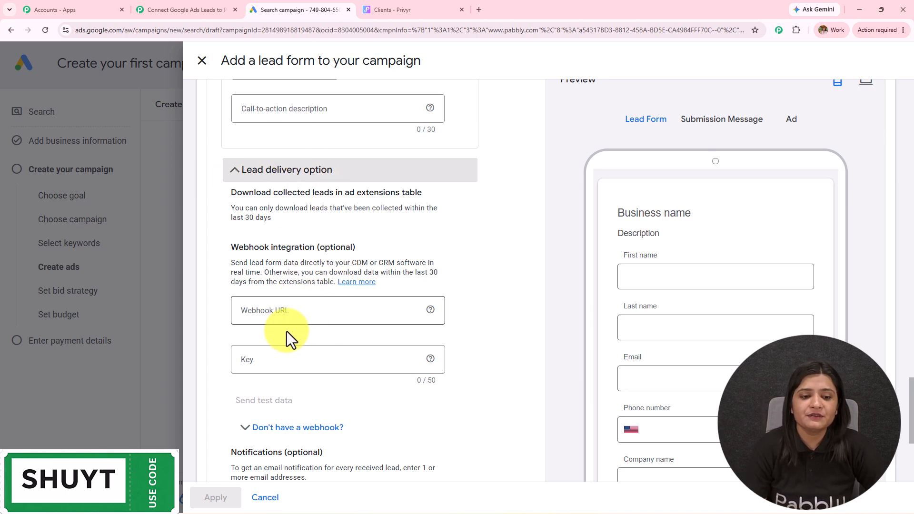
pyautogui.click(159, 8)
pyautogui.click(888, 125)
pyautogui.click(292, 8)
pyautogui.click(292, 309)
pyautogui.hotkey('ctrl', 'v')
pyautogui.click(309, 361)
pyautogui.write('123')
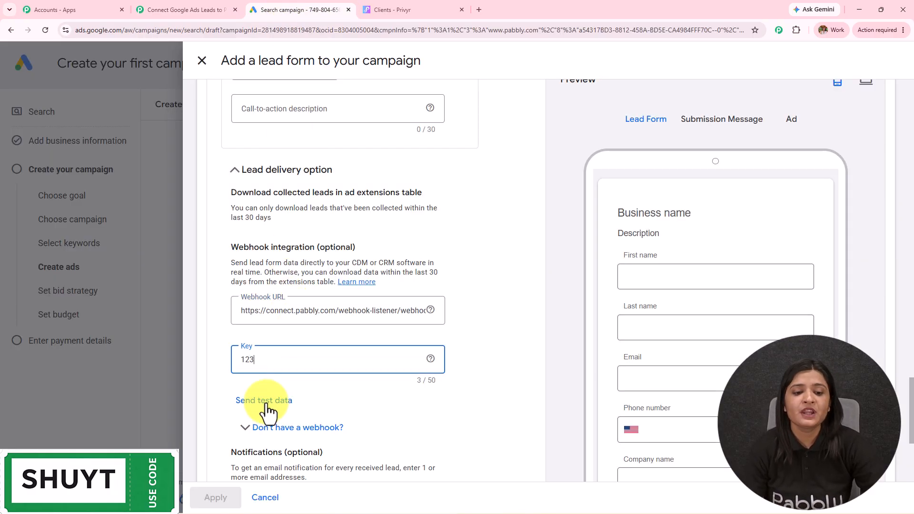
# Send test lead data from Google Ads to the Pabbly webhook.
pyautogui.click(261, 405)
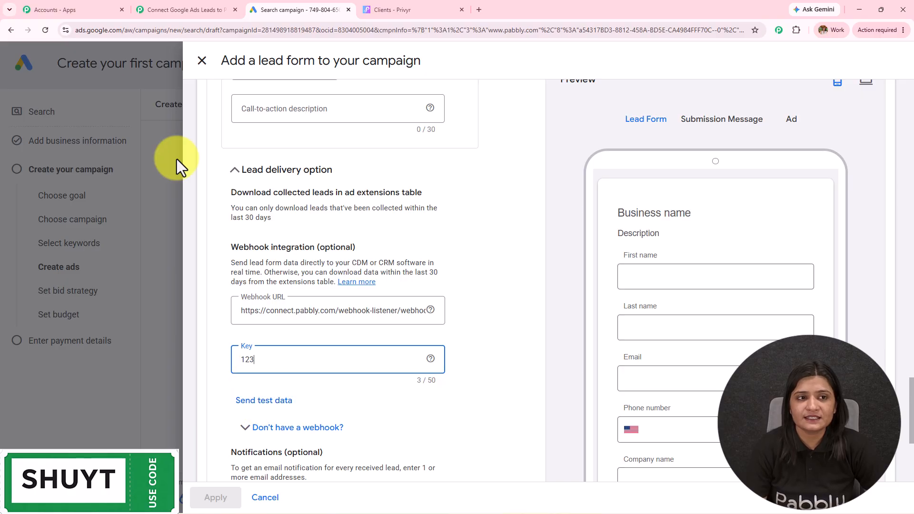
pyautogui.click(187, 6)
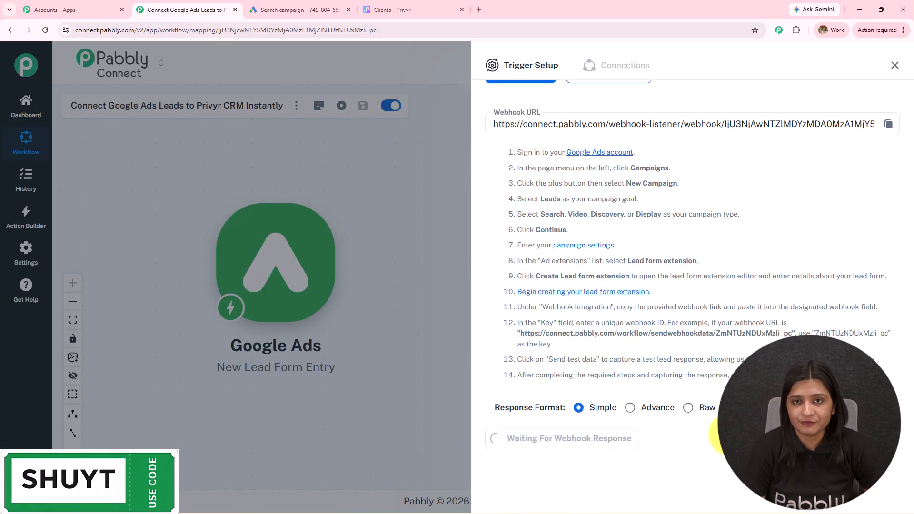
pyautogui.click(305, 9)
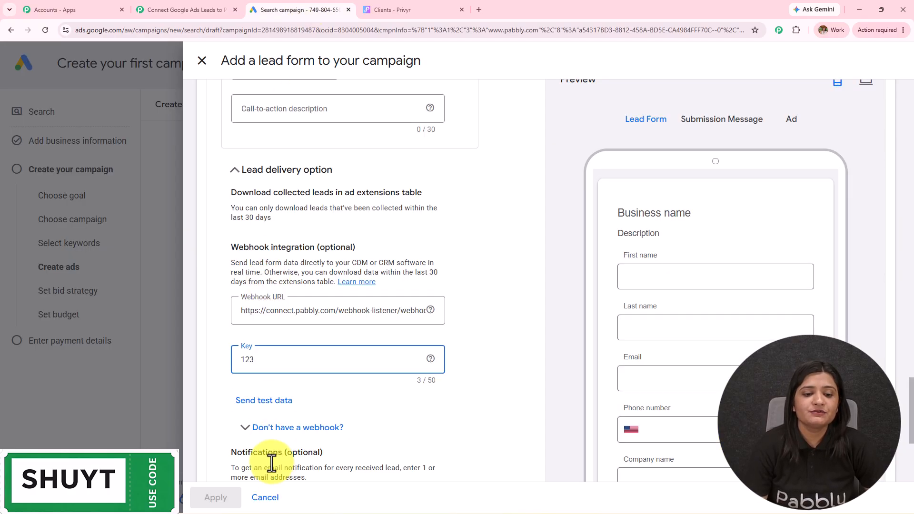
pyautogui.click(263, 402)
pyautogui.scroll(-4, 278, 346)
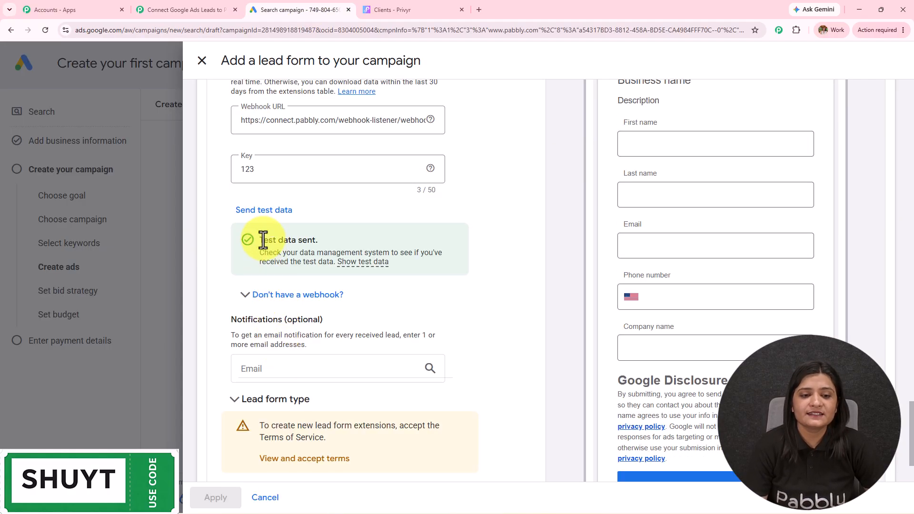
pyautogui.moveTo(261, 240); pyautogui.dragTo(410, 275)
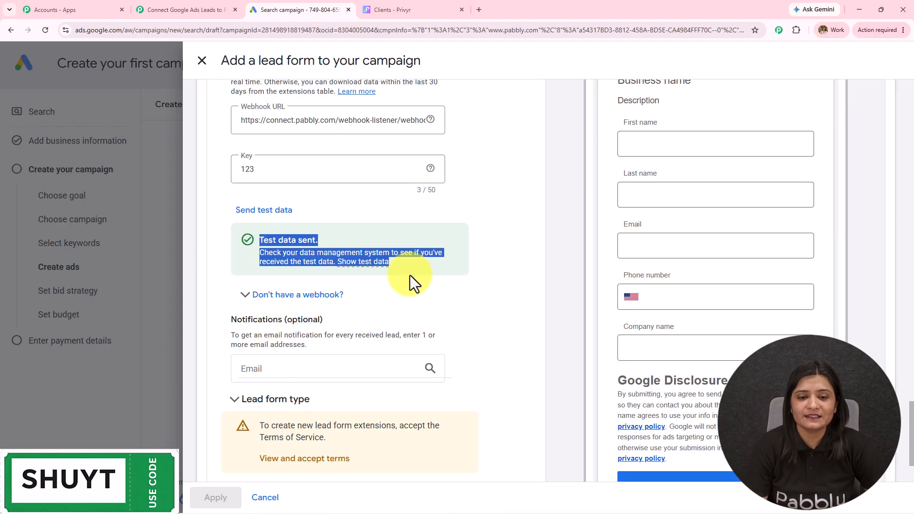
# Check the captured test lead in Pabbly, noting its company name, phone number and email.
pyautogui.click(190, 9)
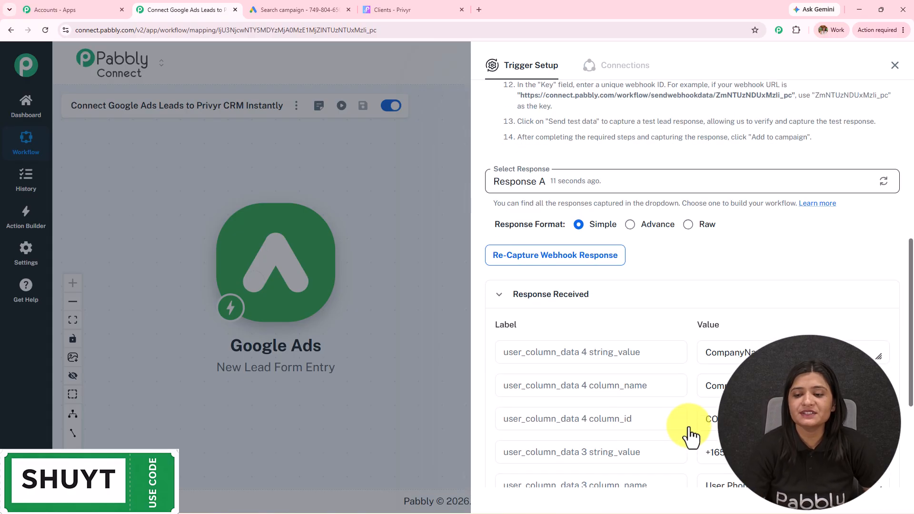
pyautogui.doubleClick(777, 170)
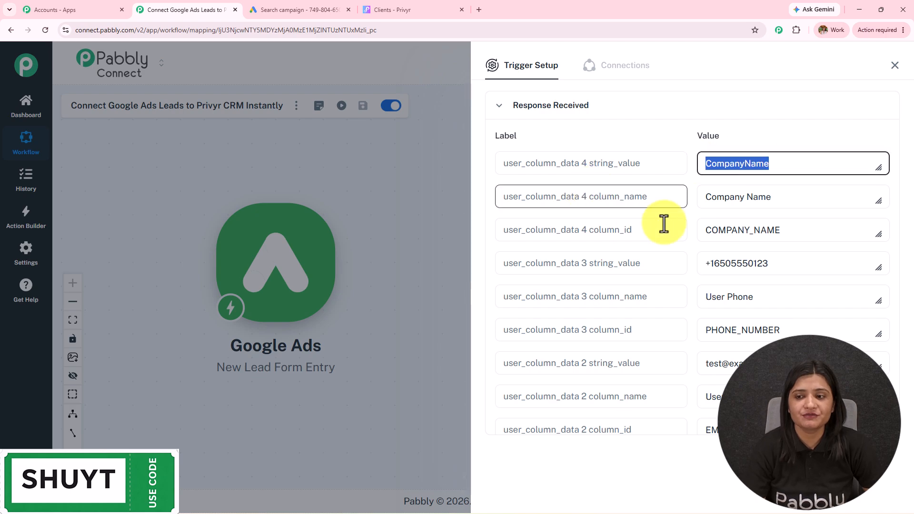
pyautogui.doubleClick(794, 267)
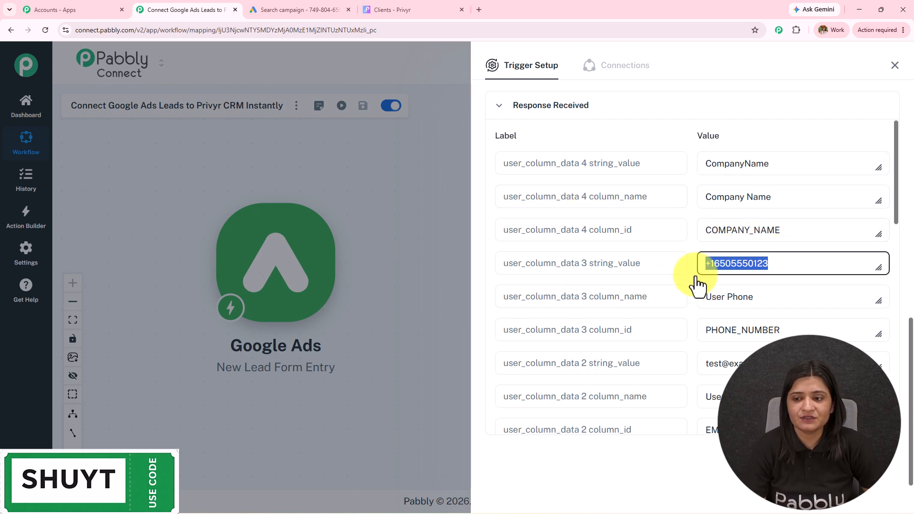
pyautogui.scroll(-1, 693, 286)
pyautogui.doubleClick(802, 308)
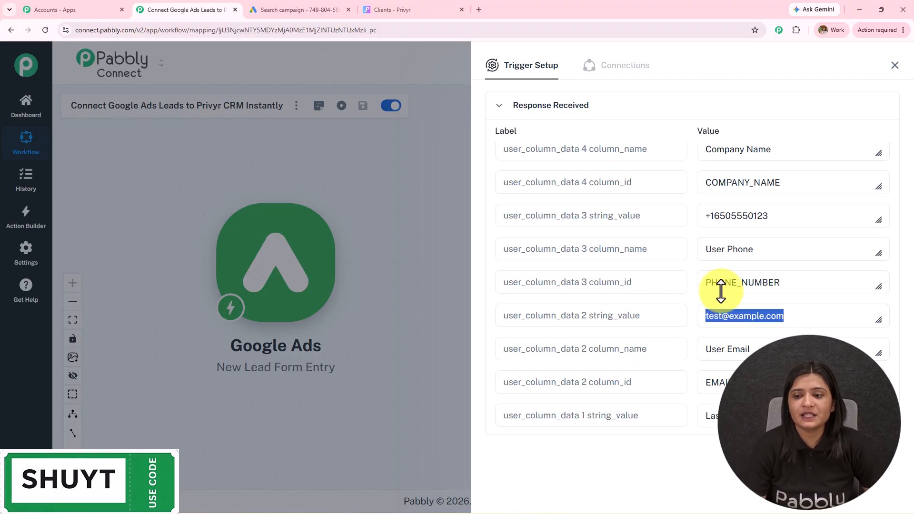
pyautogui.scroll(-4, 718, 292)
pyautogui.scroll(1, 718, 292)
pyautogui.scroll(-2, 778, 257)
pyautogui.moveTo(749, 181); pyautogui.dragTo(671, 209)
pyautogui.moveTo(743, 279); pyautogui.dragTo(549, 315)
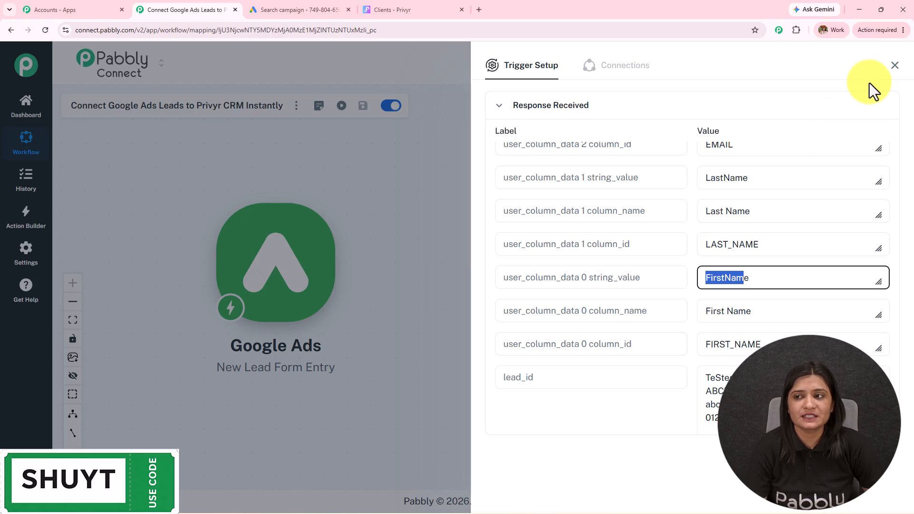
pyautogui.scroll(4, 762, 271)
pyautogui.scroll(12, 748, 290)
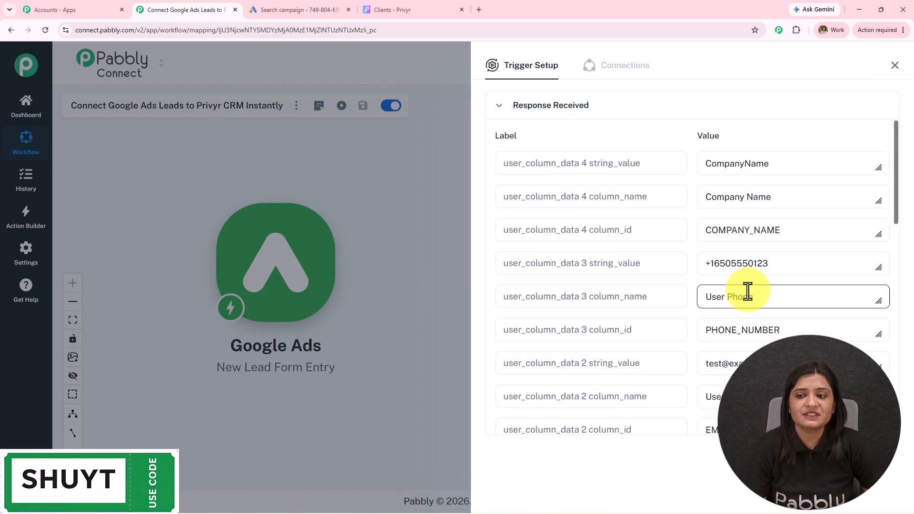
pyautogui.scroll(-10, 745, 348)
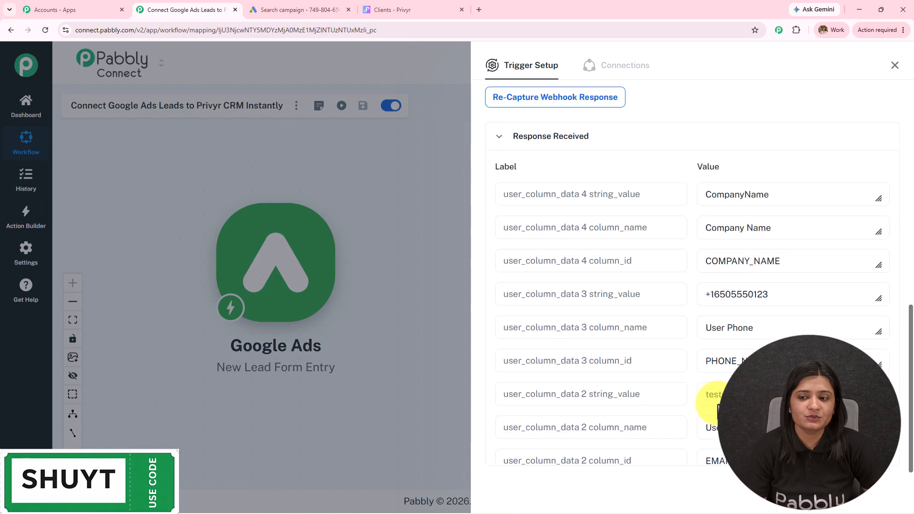
pyautogui.scroll(-5, 755, 322)
pyautogui.scroll(-5, 755, 321)
pyautogui.scroll(10, 755, 321)
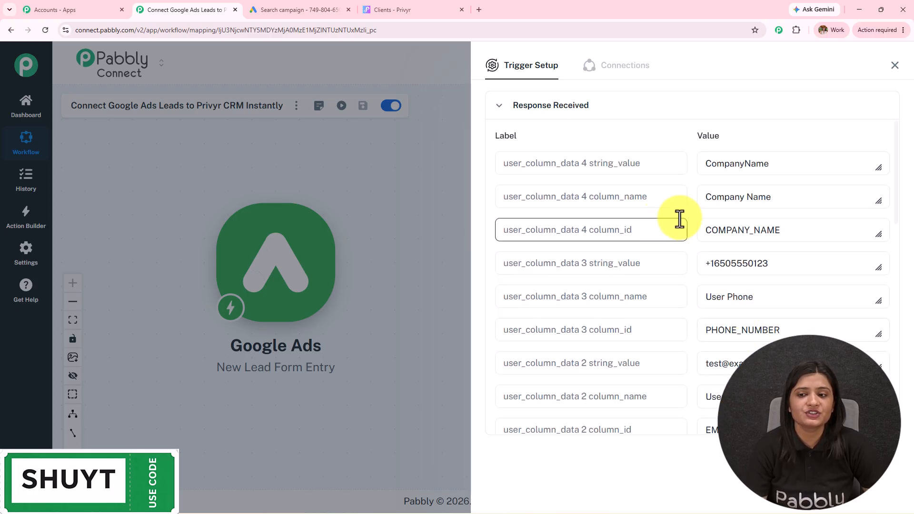
# Add a Privyr action step with the Create Client event.
pyautogui.click(895, 65)
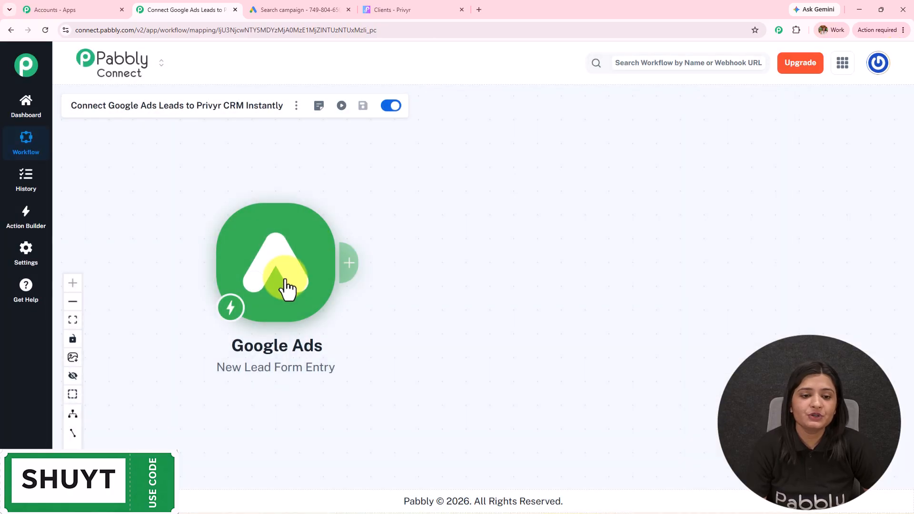
pyautogui.click(351, 275)
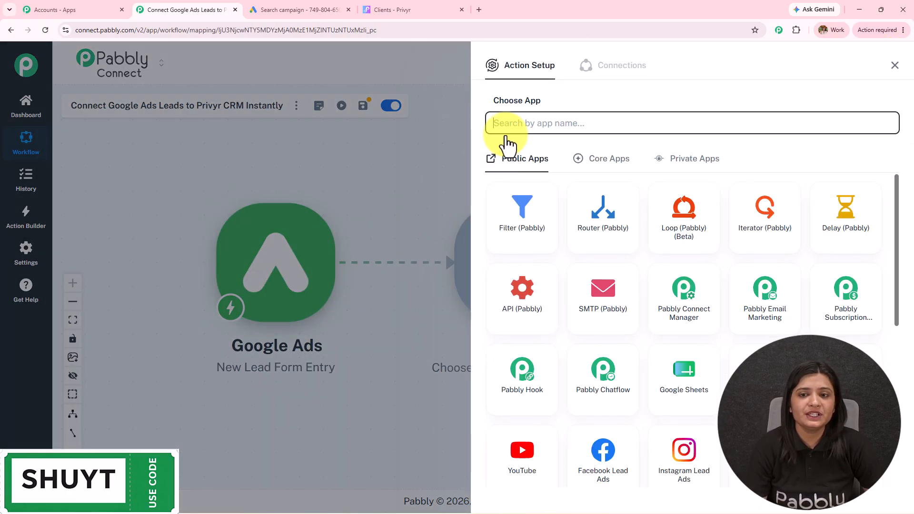
pyautogui.click(506, 125)
pyautogui.write('P')
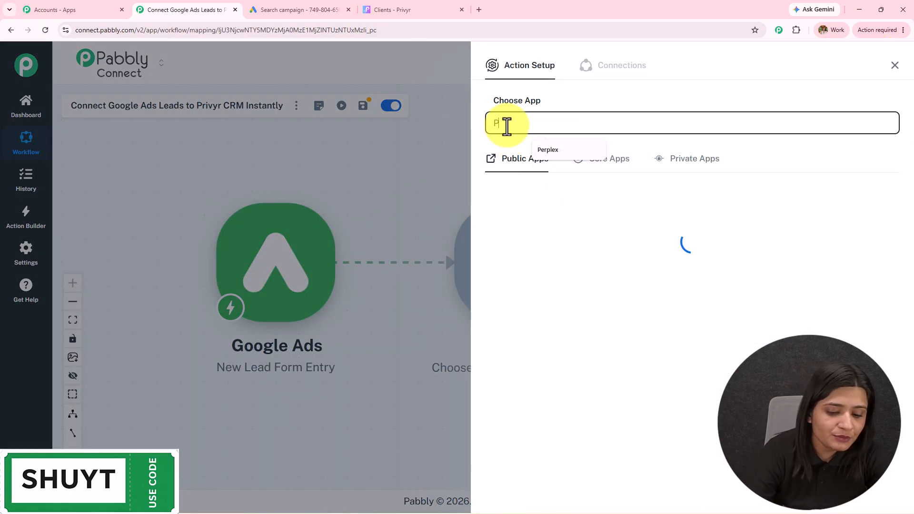
pyautogui.write('rivyr')
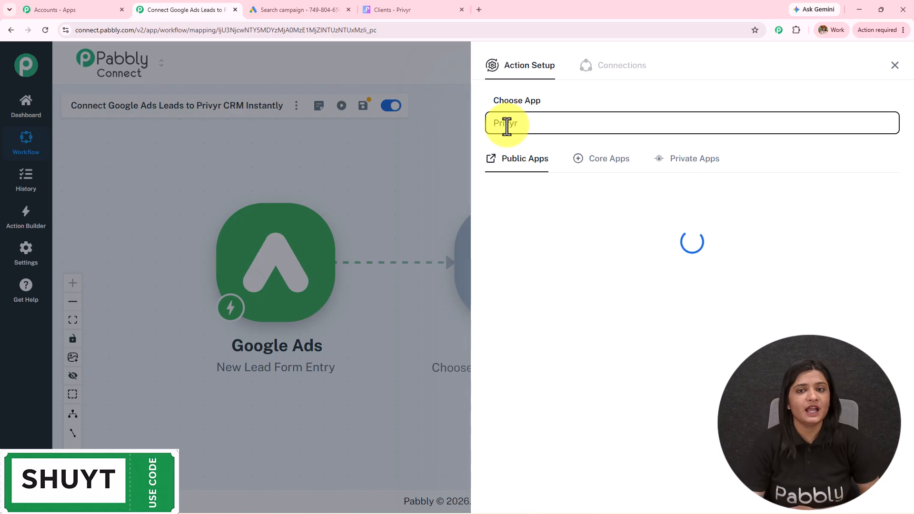
pyautogui.click(535, 205)
pyautogui.click(542, 173)
pyautogui.click(552, 210)
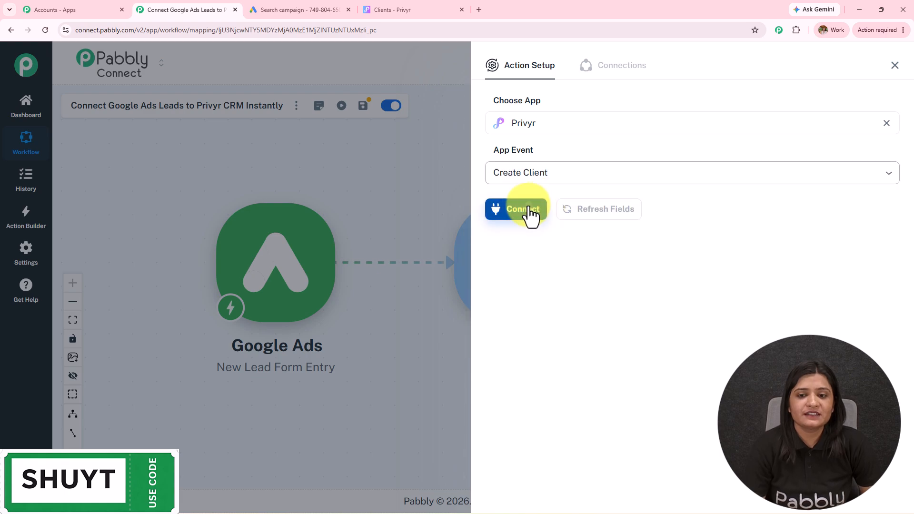
pyautogui.click(527, 213)
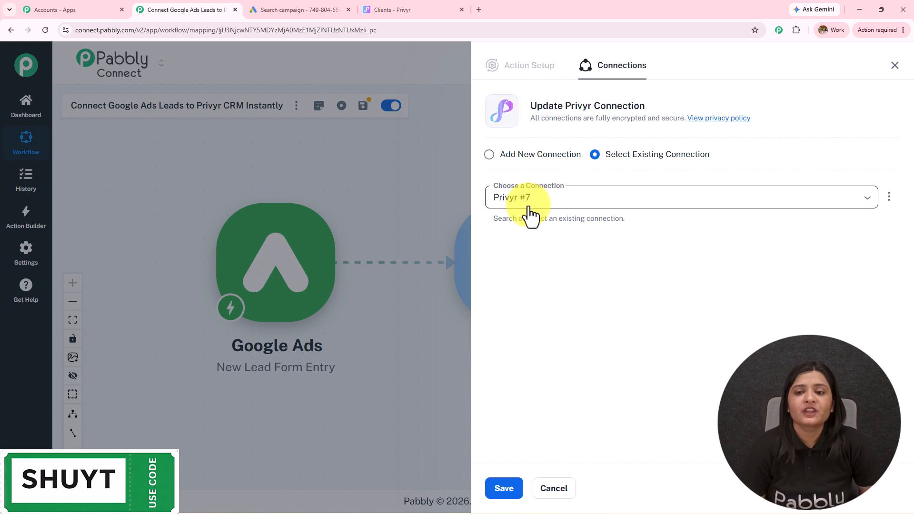
# Connect Privyr by pasting its authentication token into a new connection and saving.
pyautogui.click(527, 158)
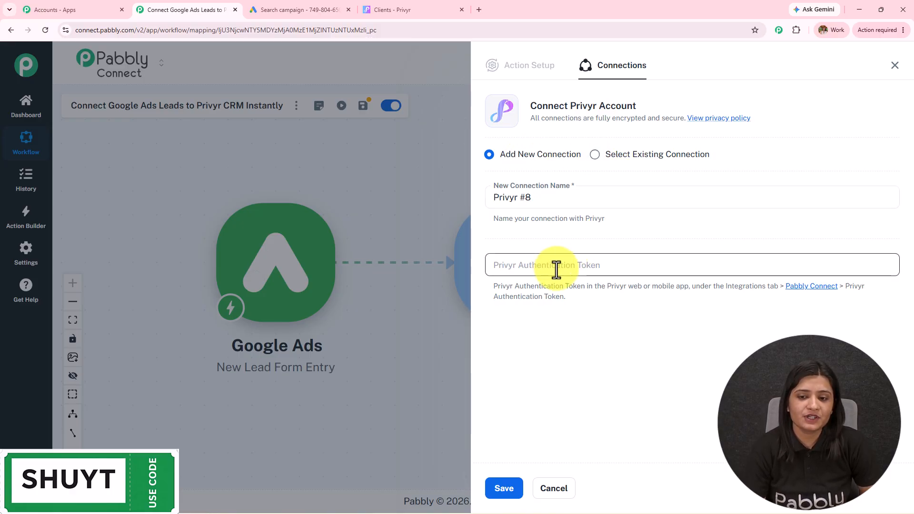
pyautogui.click(812, 286)
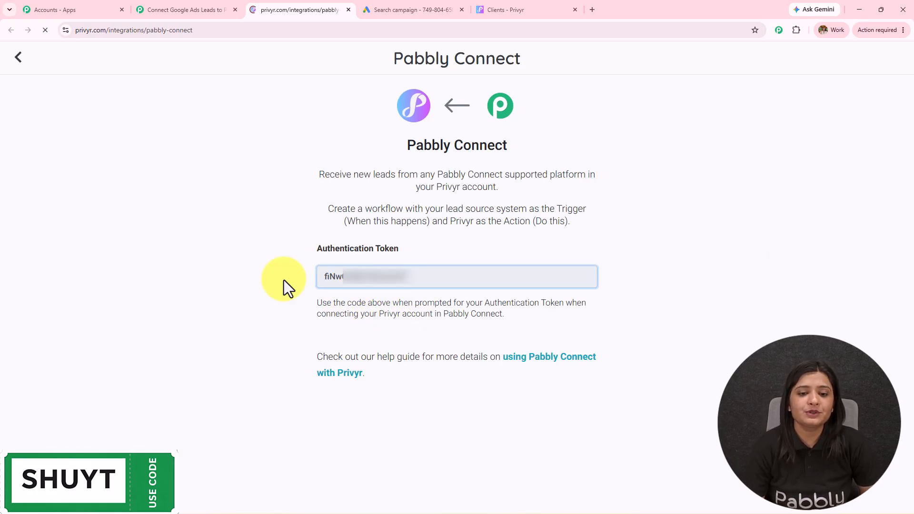
pyautogui.click(342, 275)
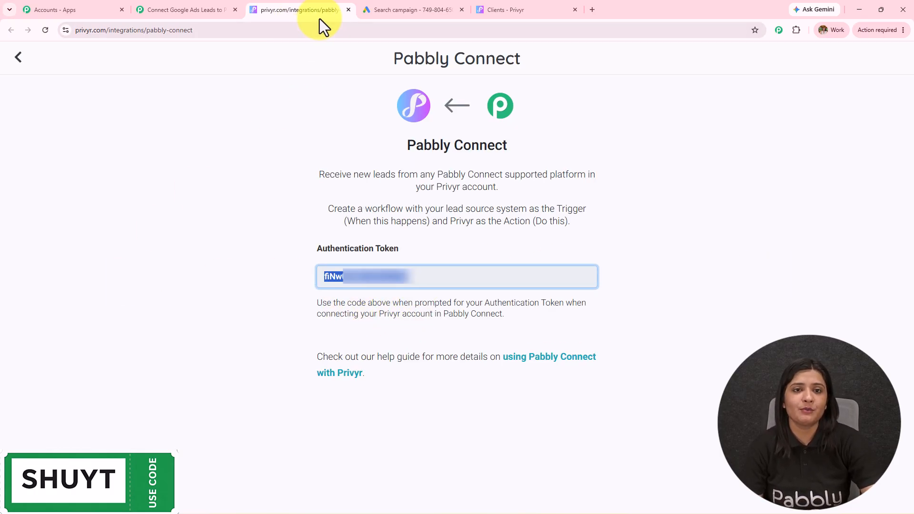
pyautogui.click(350, 10)
pyautogui.click(563, 262)
pyautogui.hotkey('ctrl', 'v')
pyautogui.click(504, 488)
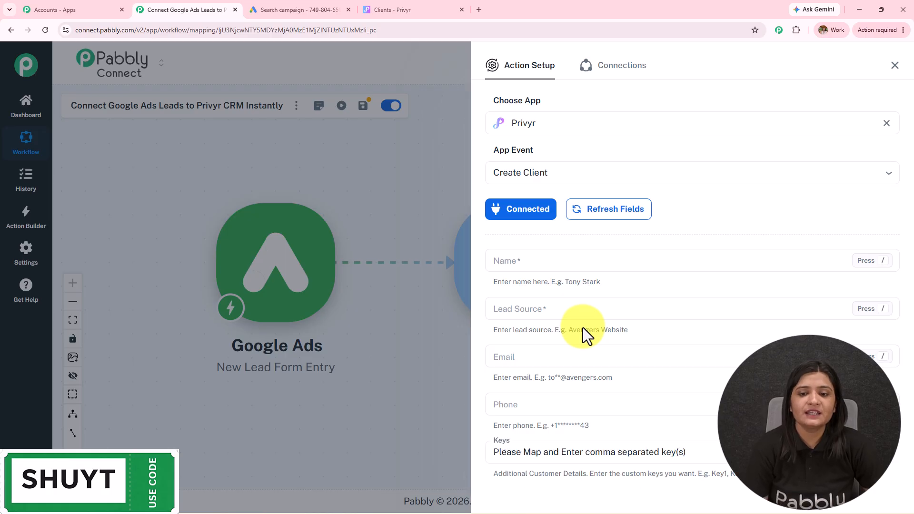
# Map the Google Ads lead's FirstName and LastName into the client Name field.
pyautogui.scroll(-2, 582, 324)
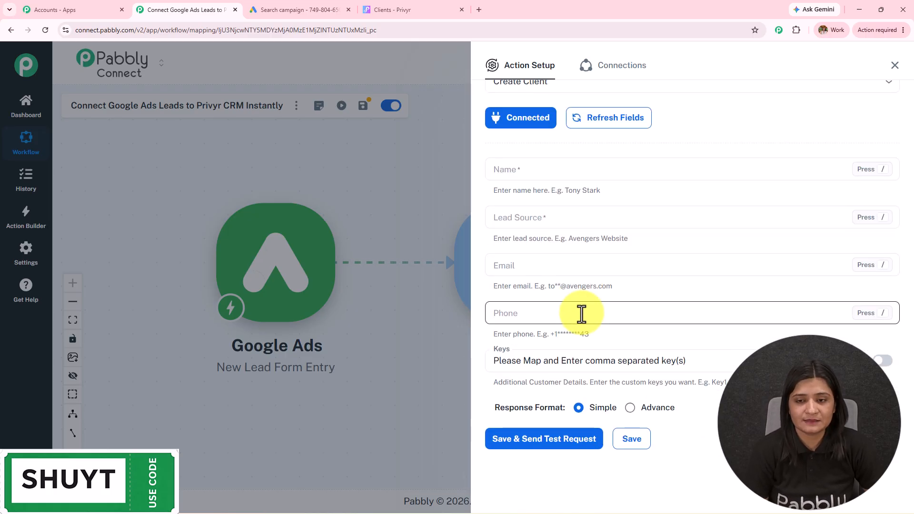
pyautogui.click(547, 170)
pyautogui.write('fi')
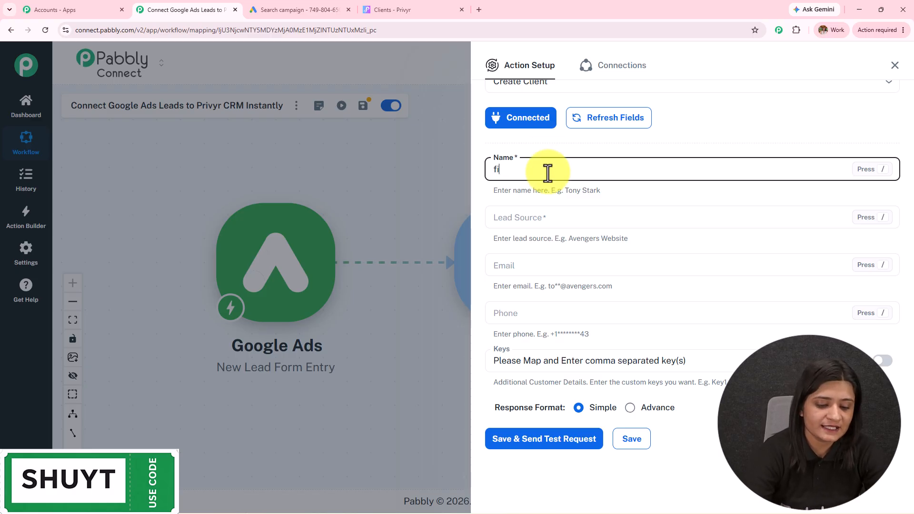
pyautogui.press('BackSpace')
pyautogui.press('BackSpace')
pyautogui.press('BackSpace')
pyautogui.press('BackSpace')
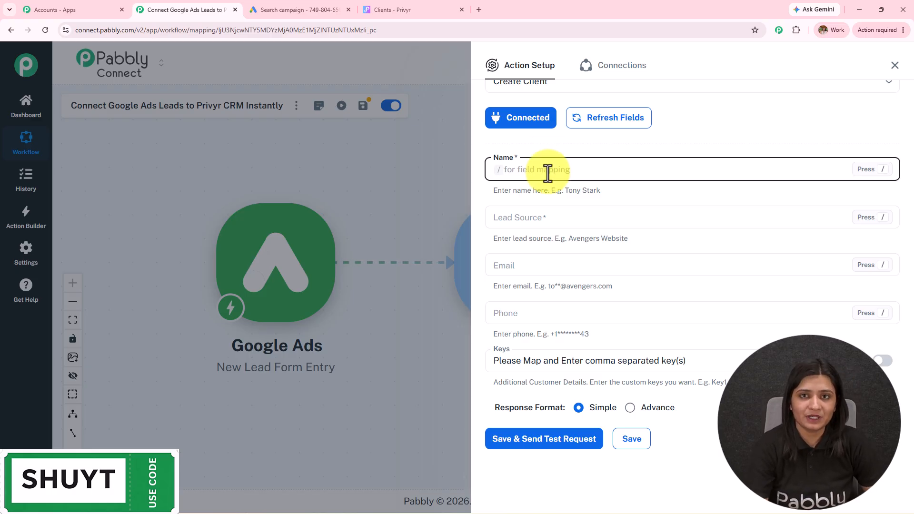
pyautogui.write('/')
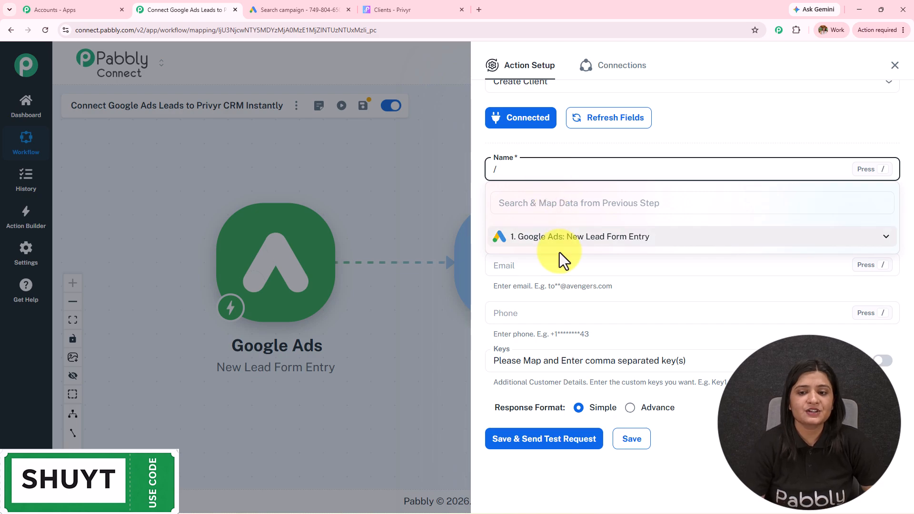
pyautogui.click(555, 240)
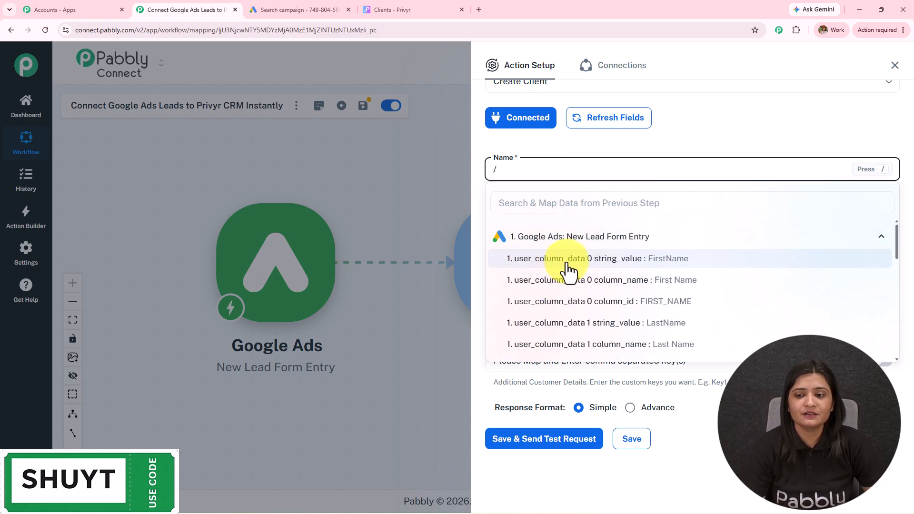
pyautogui.click(567, 260)
pyautogui.click(673, 175)
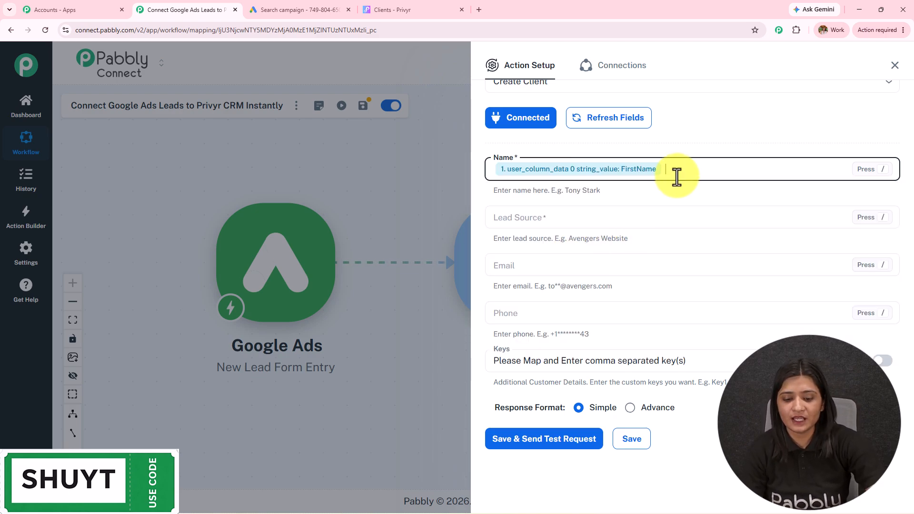
pyautogui.write('/')
pyautogui.click(648, 240)
pyautogui.scroll(-1, 666, 305)
pyautogui.click(660, 275)
# Set Lead Source to Google Ads and map the lead's email and phone number.
pyautogui.click(563, 218)
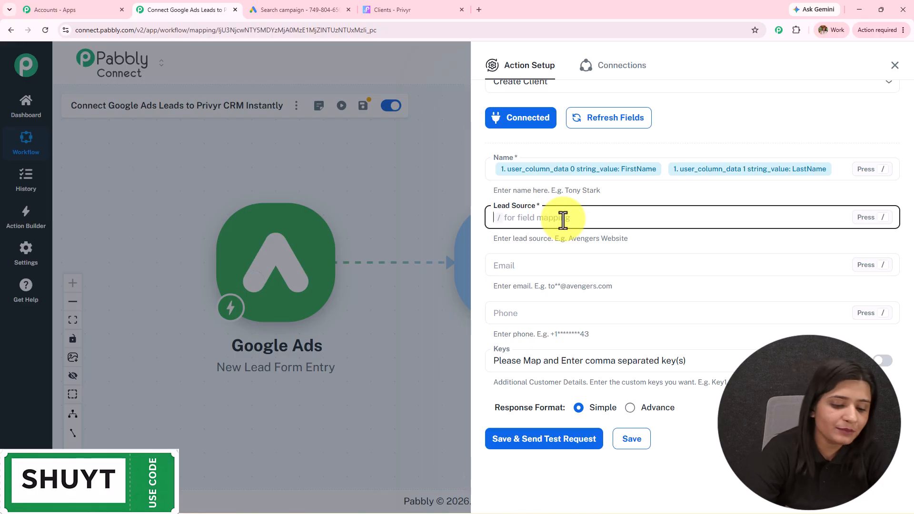
pyautogui.write('Google Ads')
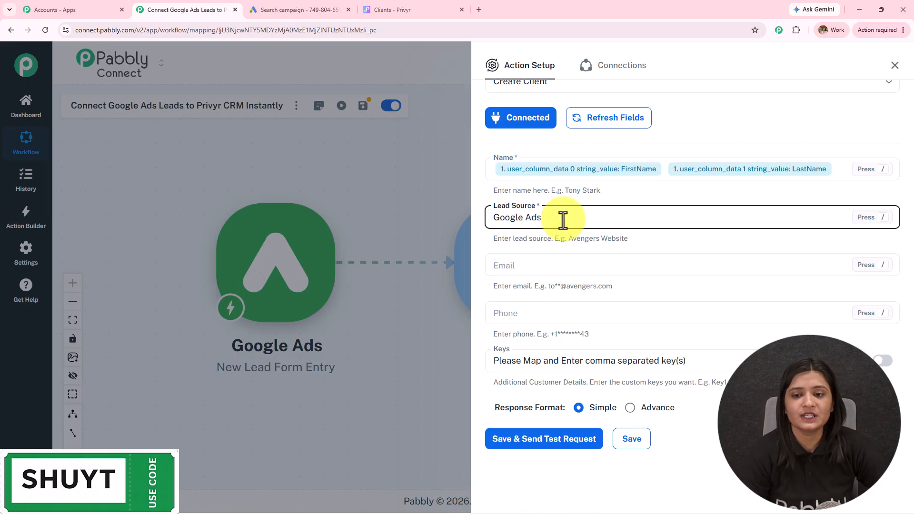
pyautogui.click(564, 262)
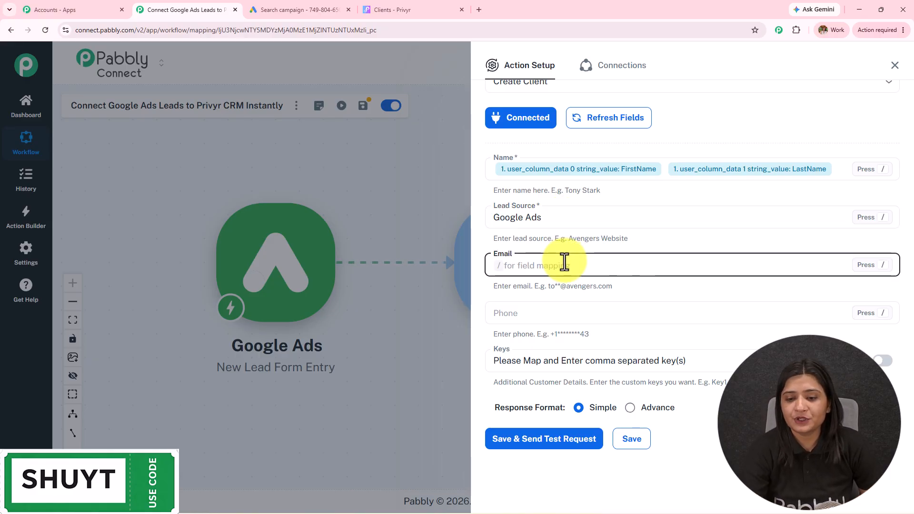
pyautogui.write('/')
pyautogui.click(596, 341)
pyautogui.scroll(-1, 616, 419)
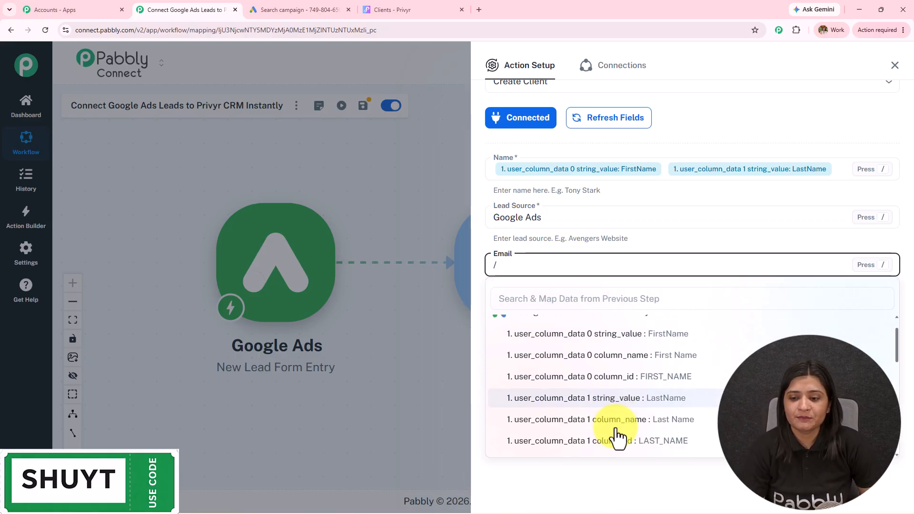
pyautogui.scroll(-2, 618, 428)
pyautogui.click(614, 388)
pyautogui.click(553, 313)
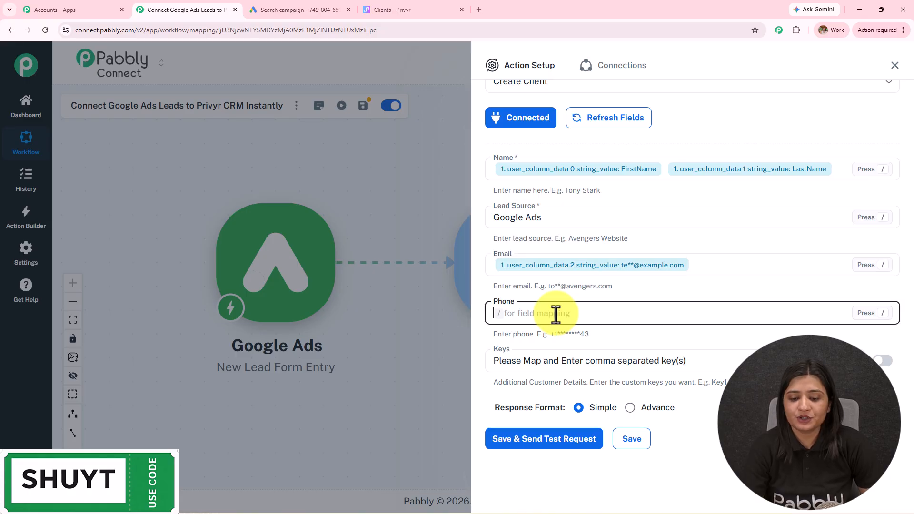
pyautogui.write('/')
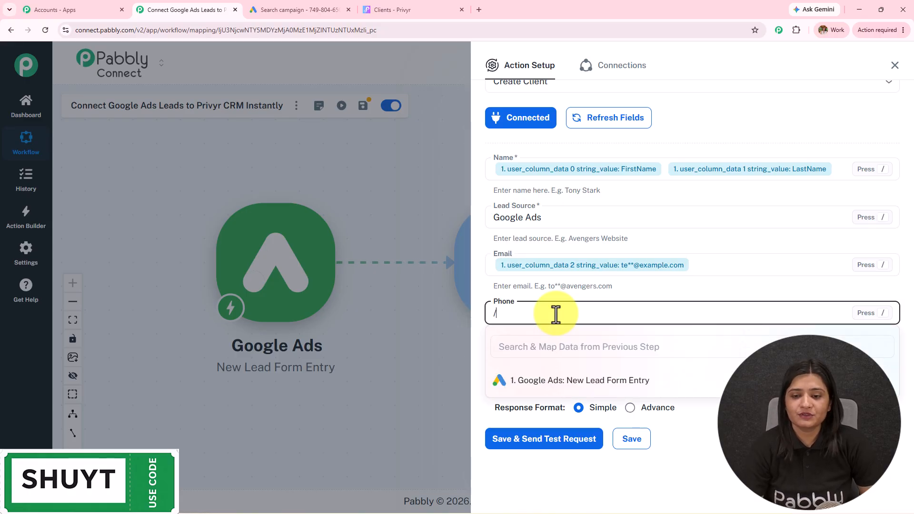
pyautogui.click(581, 380)
pyautogui.scroll(-3, 627, 435)
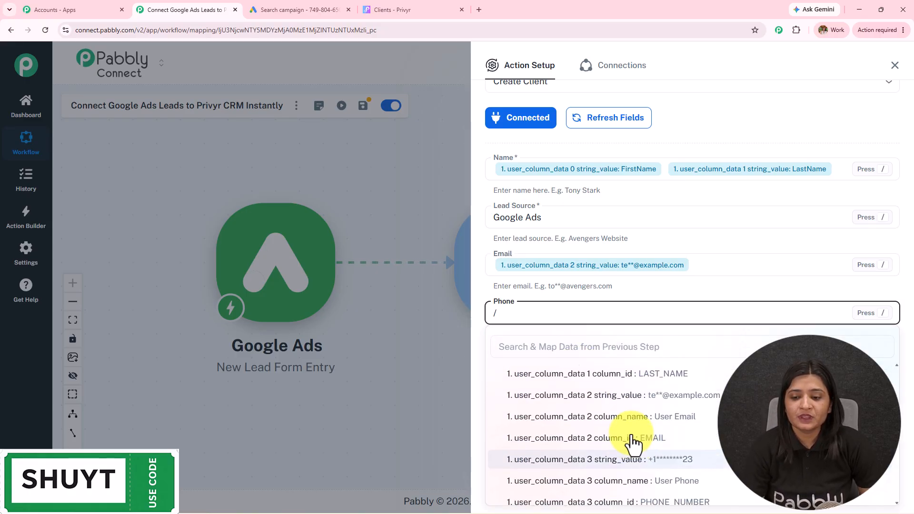
pyautogui.click(636, 455)
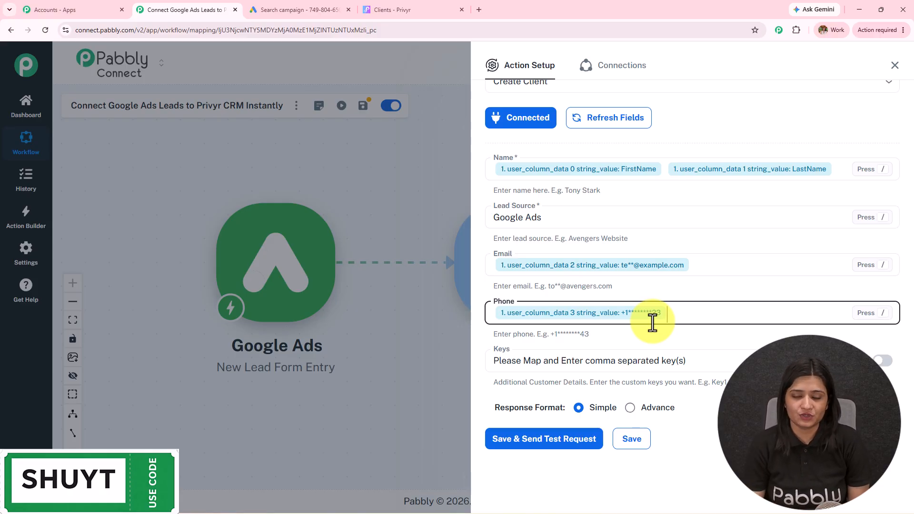
# Save the action and send a test request, confirming the response shows success true.
pyautogui.click(517, 441)
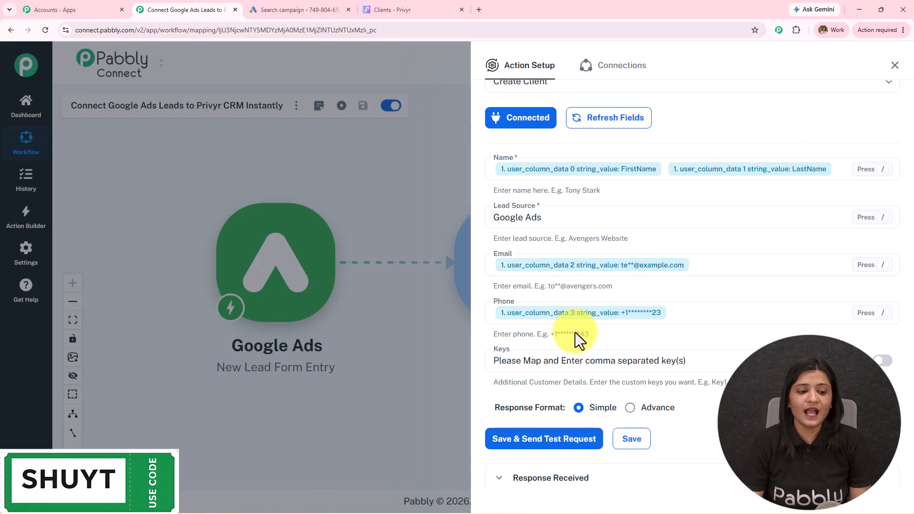
pyautogui.scroll(-4, 575, 332)
pyautogui.doubleClick(747, 350)
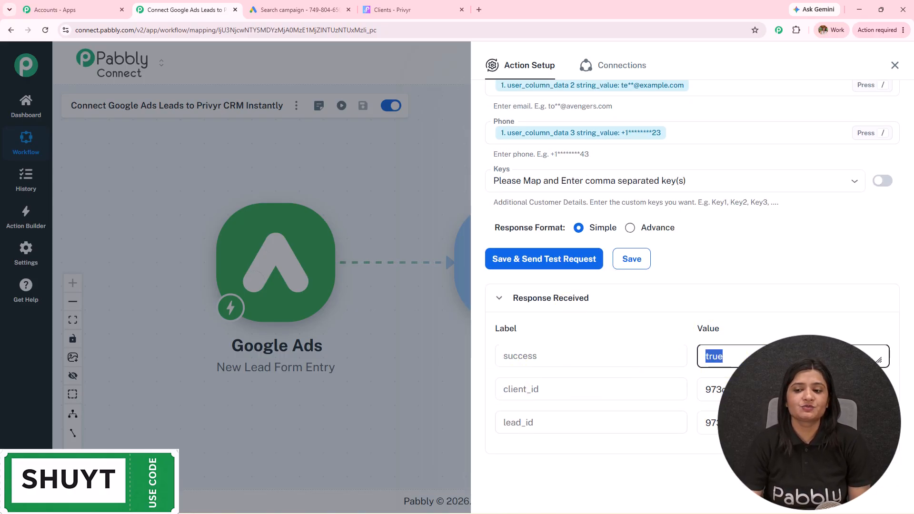
pyautogui.click(394, 2)
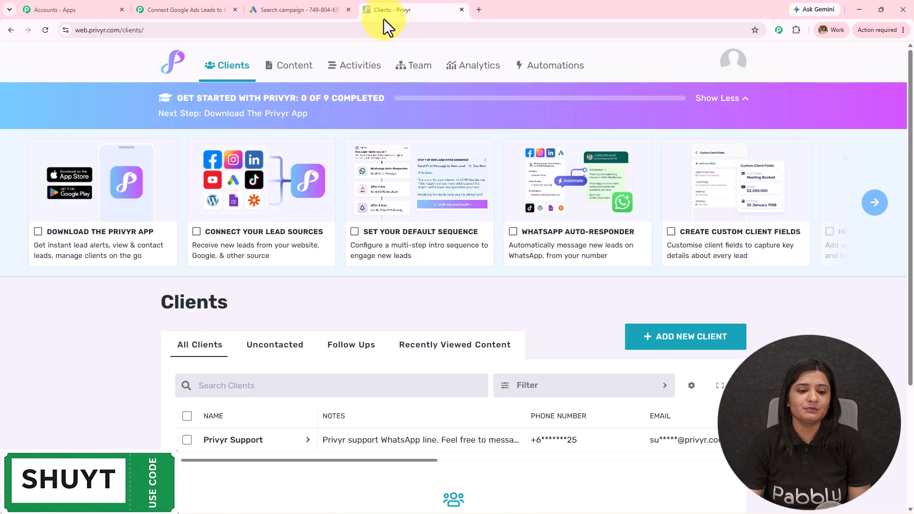
# Reload Privyr clients, open FirstName LastName, and verify its notes' name, phone and Google Ads source.
pyautogui.click(44, 30)
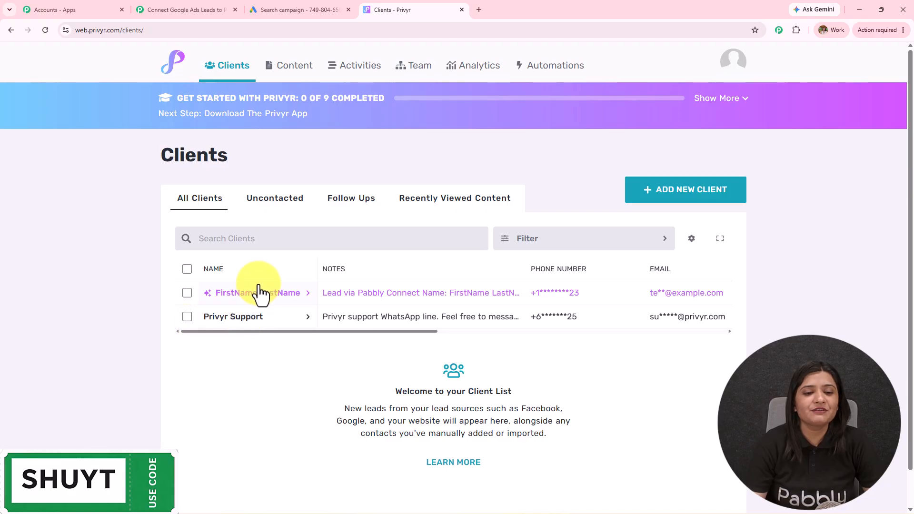
pyautogui.click(258, 288)
pyautogui.scroll(-2, 261, 285)
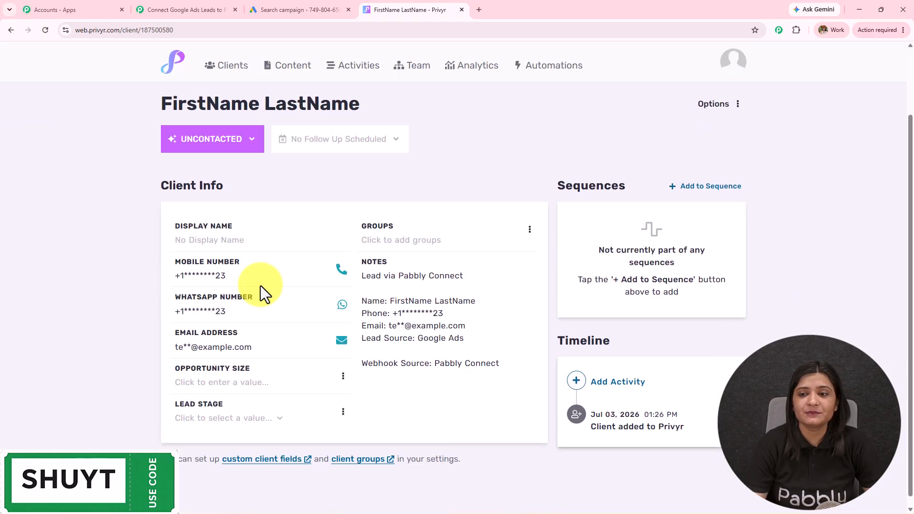
pyautogui.click(394, 336)
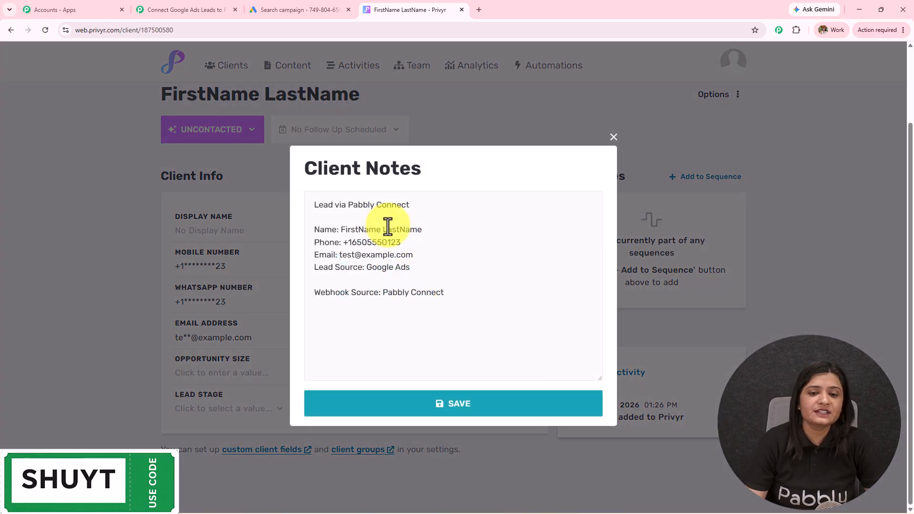
pyautogui.moveTo(457, 228); pyautogui.dragTo(273, 236)
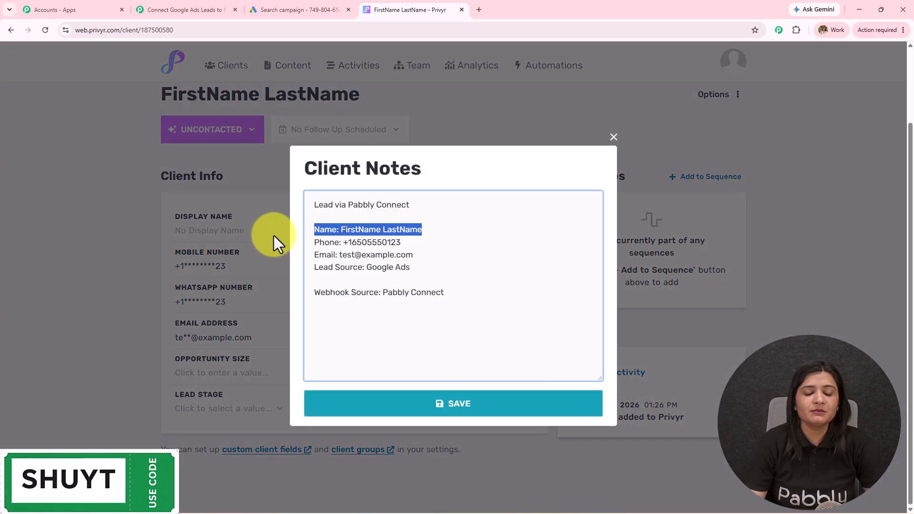
pyautogui.click(407, 242)
pyautogui.moveTo(347, 242); pyautogui.dragTo(327, 261)
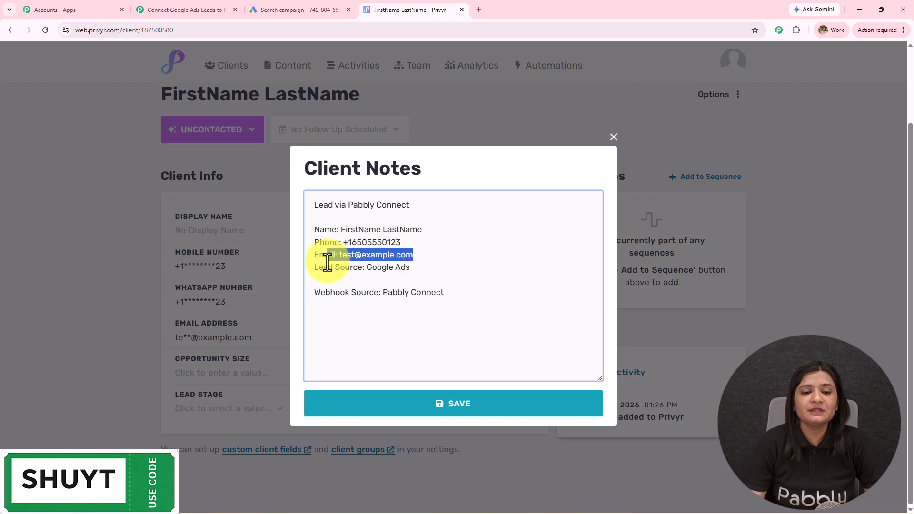
pyautogui.moveTo(430, 267); pyautogui.dragTo(302, 267)
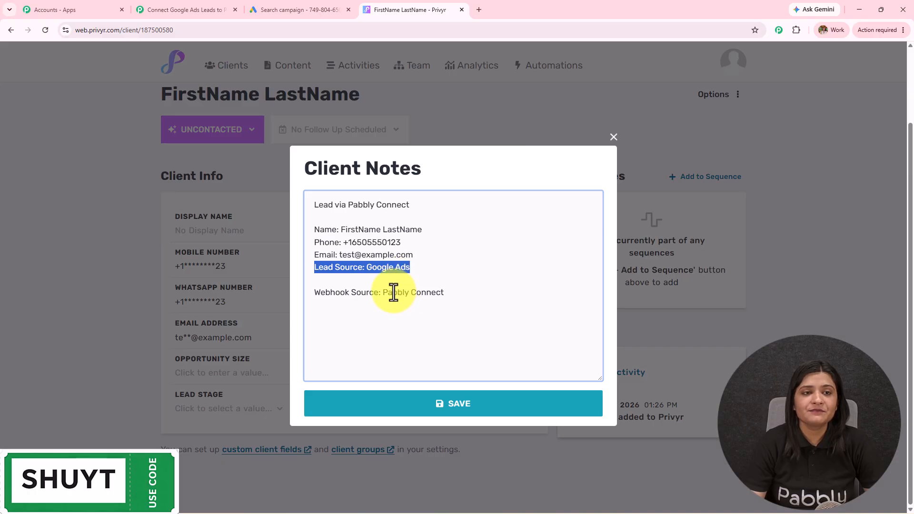
pyautogui.click(181, 7)
# Close the Privyr Action Setup panel to see the full workflow canvas.
pyautogui.click(901, 72)
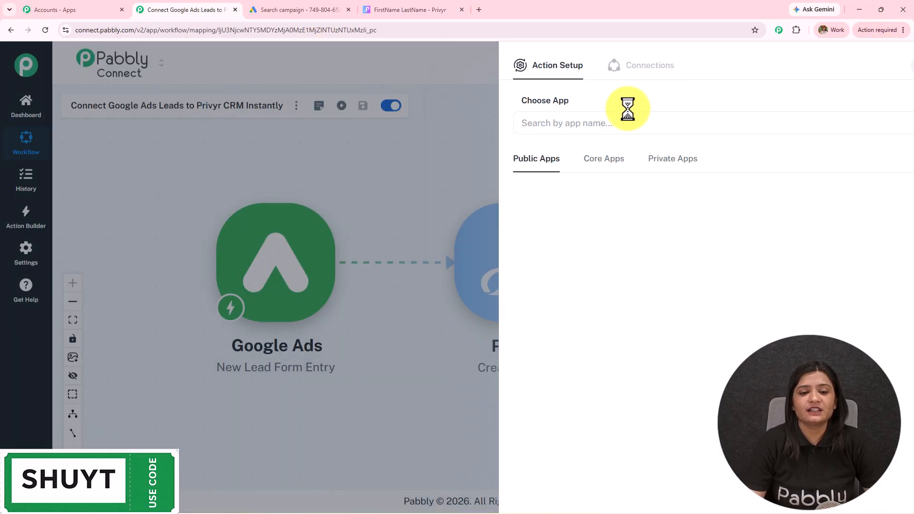